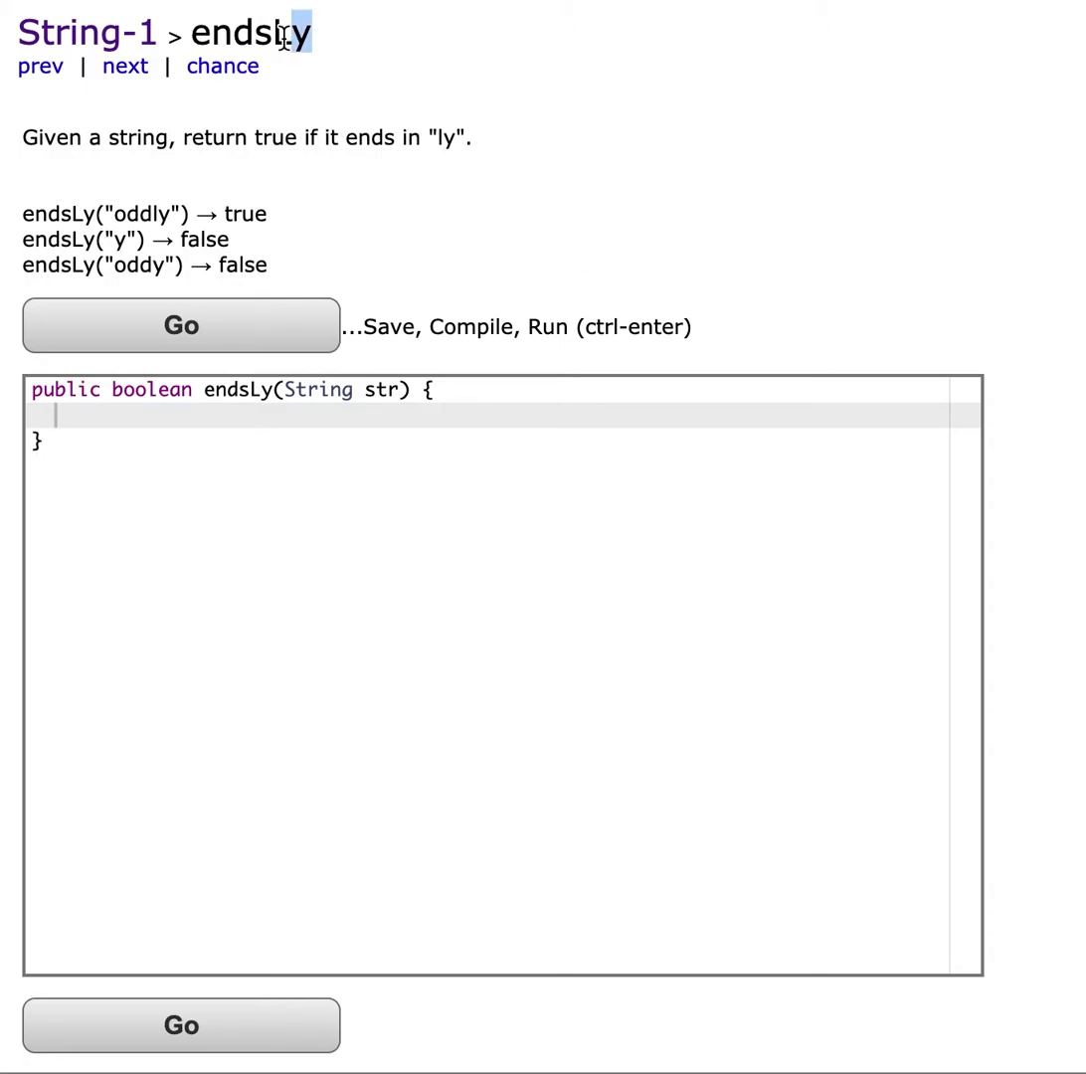
Clear the default return statement inside endsLy to start writing a condition.
drag(313, 33, 194, 33)
click(206, 33)
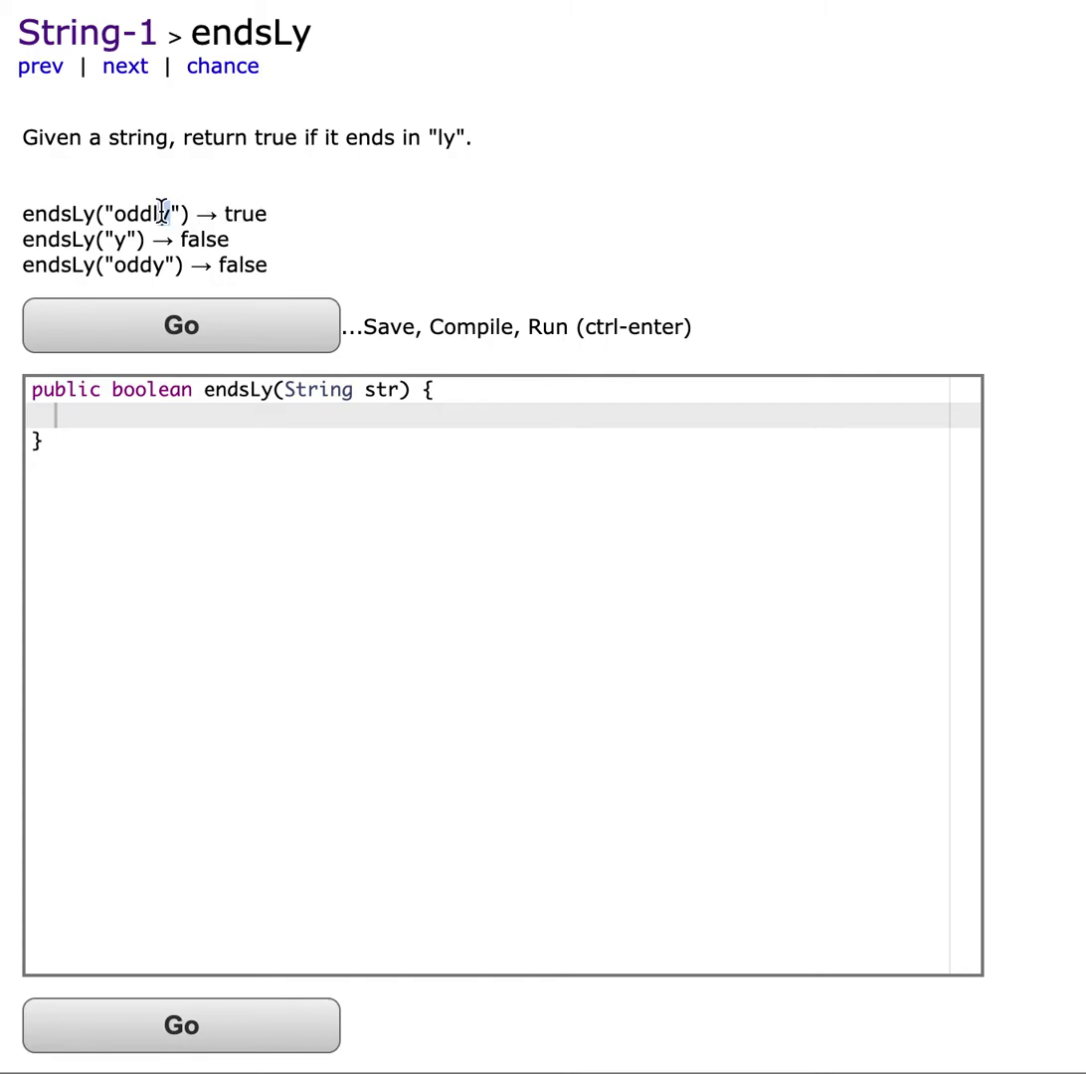
click(114, 141)
text(return)
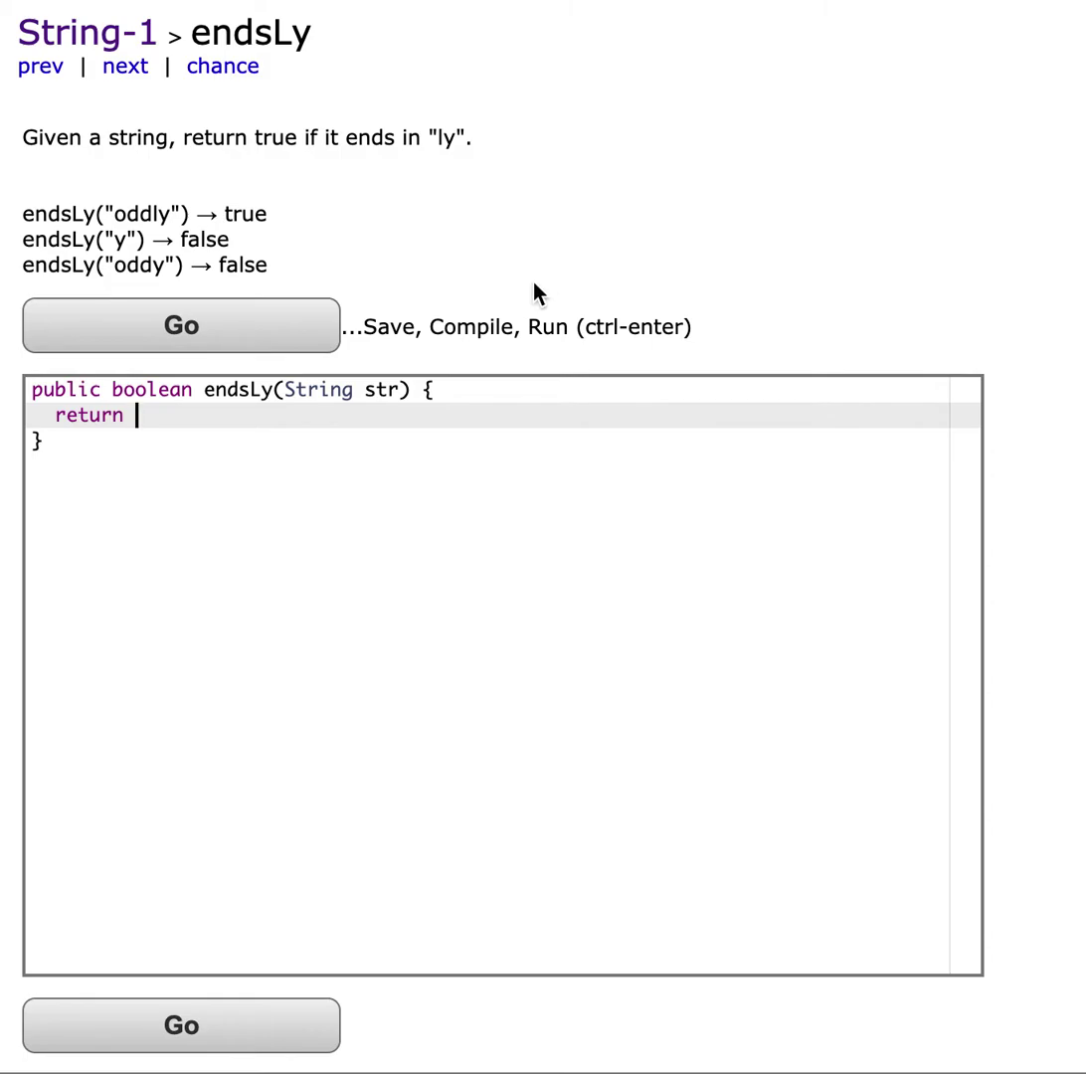
key(BackSpace)
key(BackSpace)
key(BackSpace)
text(if)
text(())
text(str.)
text(elngth)
Write if(str.length()==0, correcting the misspelled length call and stray space.
key(BackSpace)
key(BackSpace)
key(BackSpace)
key(BackSpace)
key(BackSpace)
key(BackSpace)
text(leg)
key(BackSpace)
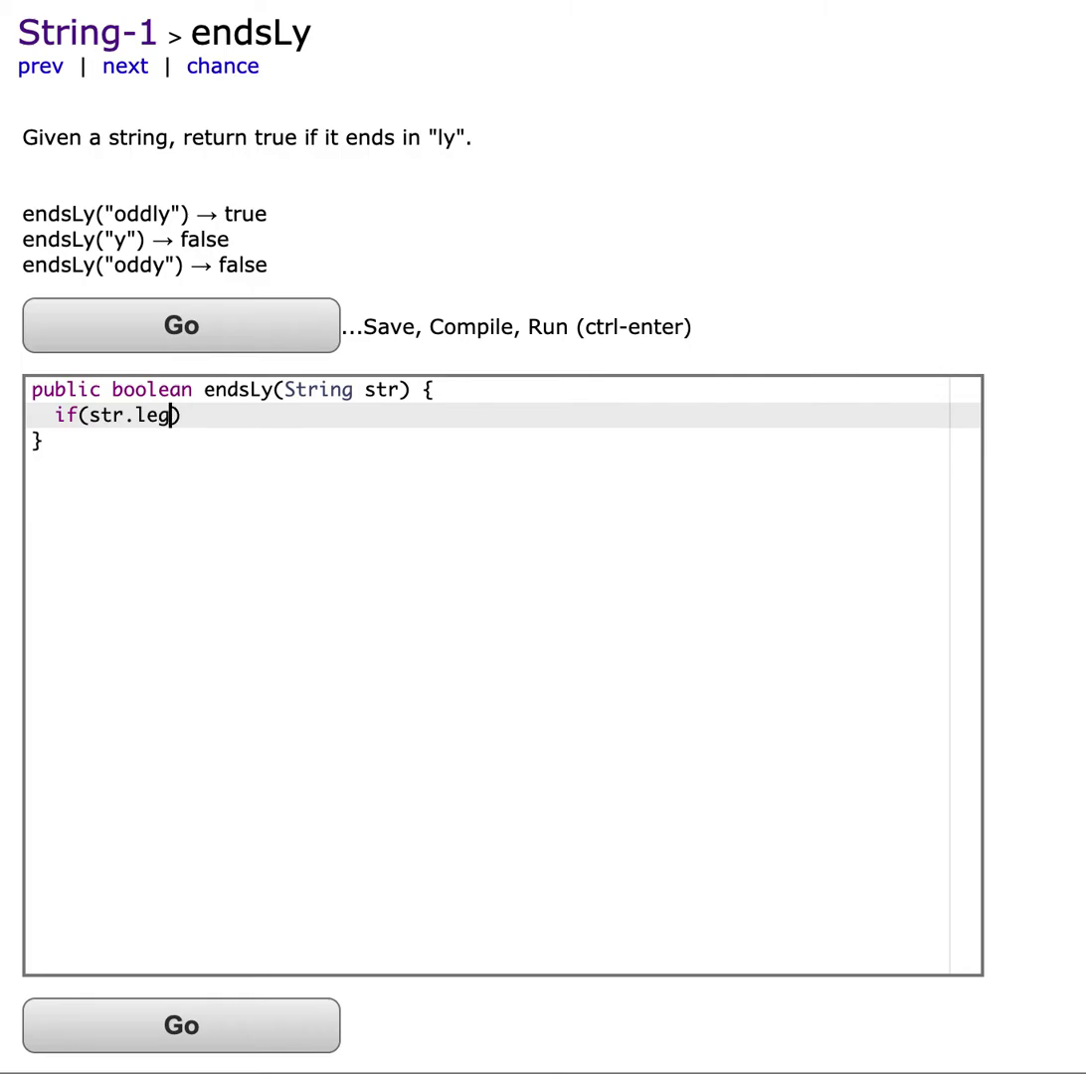
text(nght)
key(BackSpace)
key(BackSpace)
text(th)
text(())
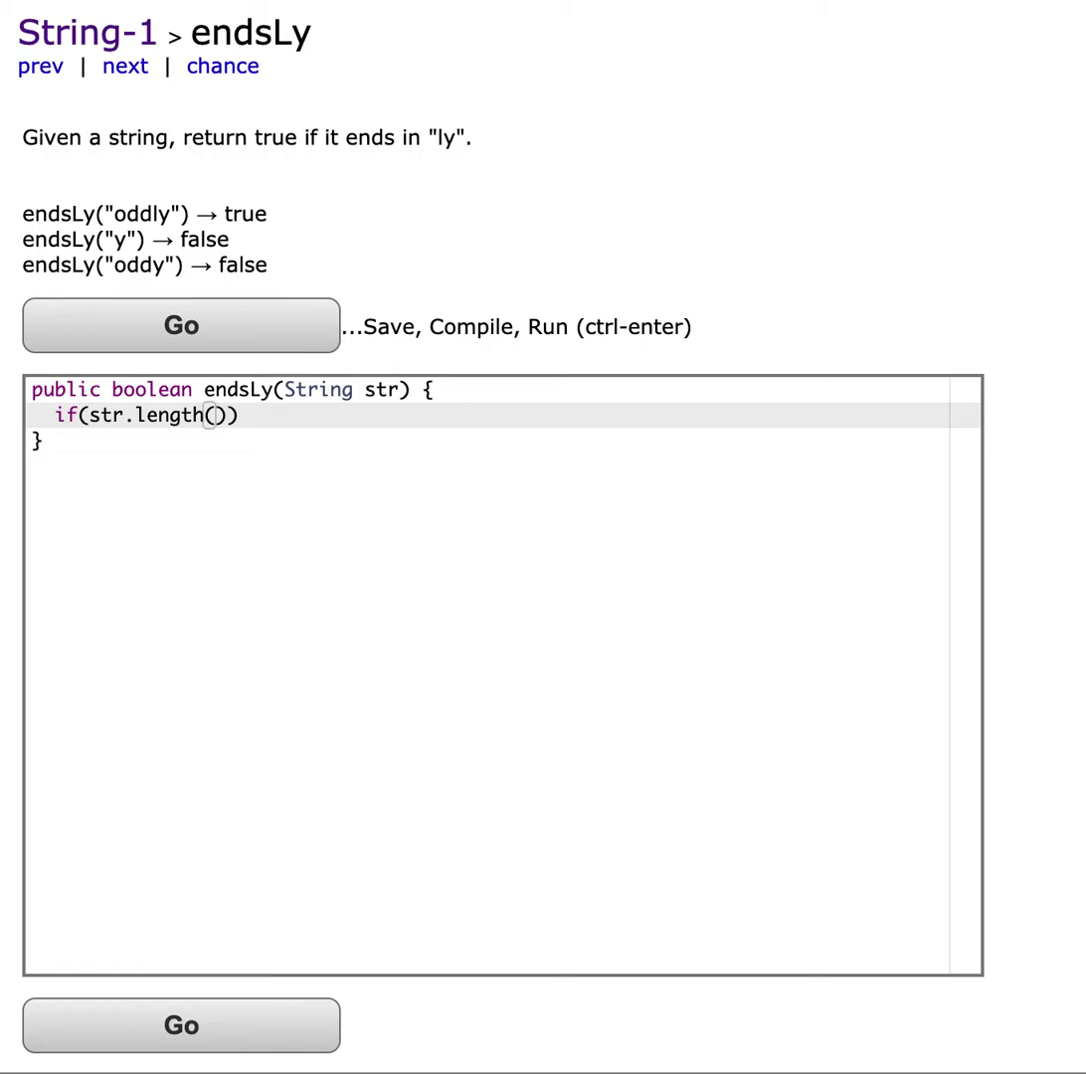
text())
key(BackSpace)
text(==)
text(0)
text( || str.)
text(le)
text(ngth)
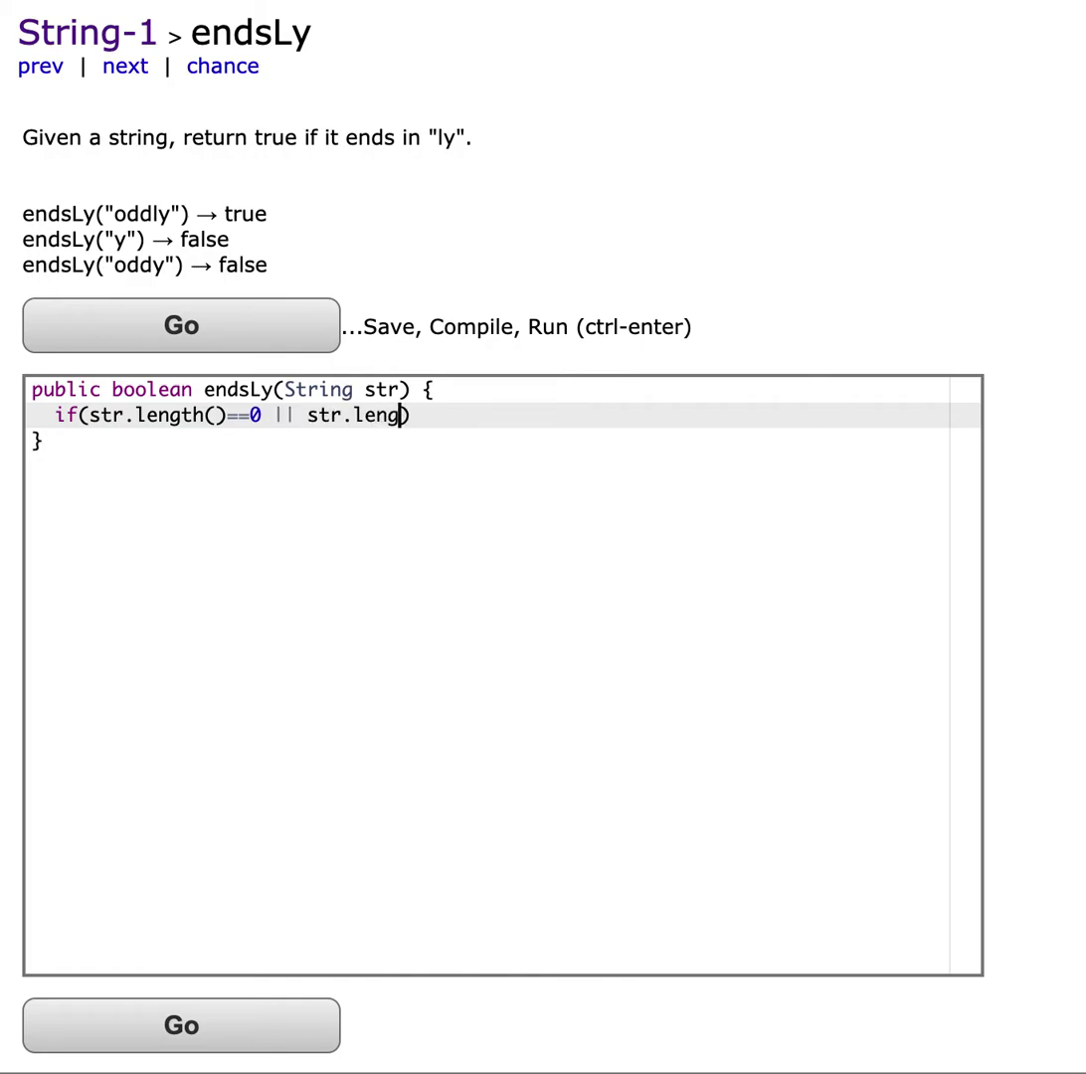
text( == 1)
Extend the condition with || str.length == 1 and add an empty brace block.
key(Right)
text({})
click(481, 416)
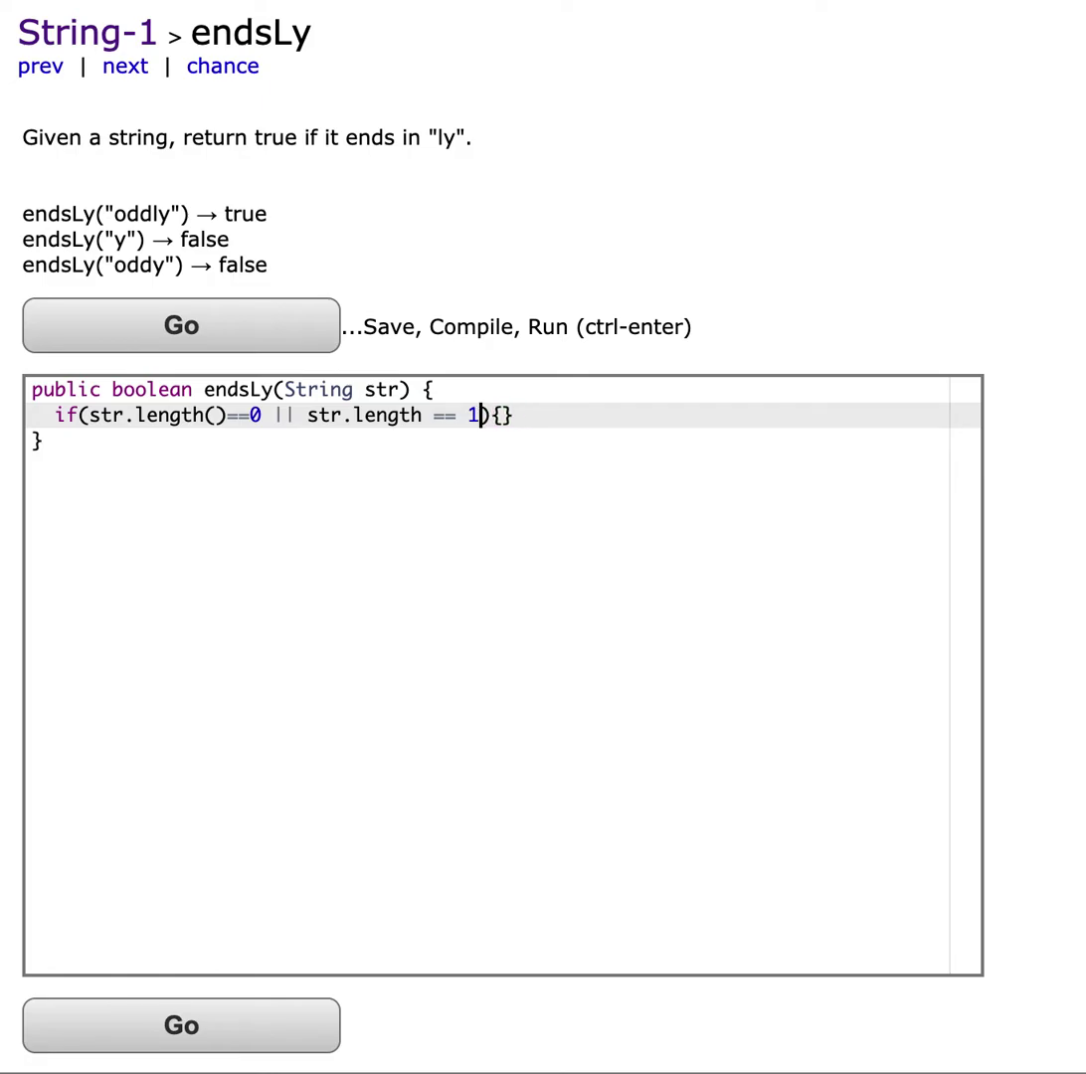
Split the braces onto separate lines and erase the trailing comment text.
click(497, 415)
key(Return)
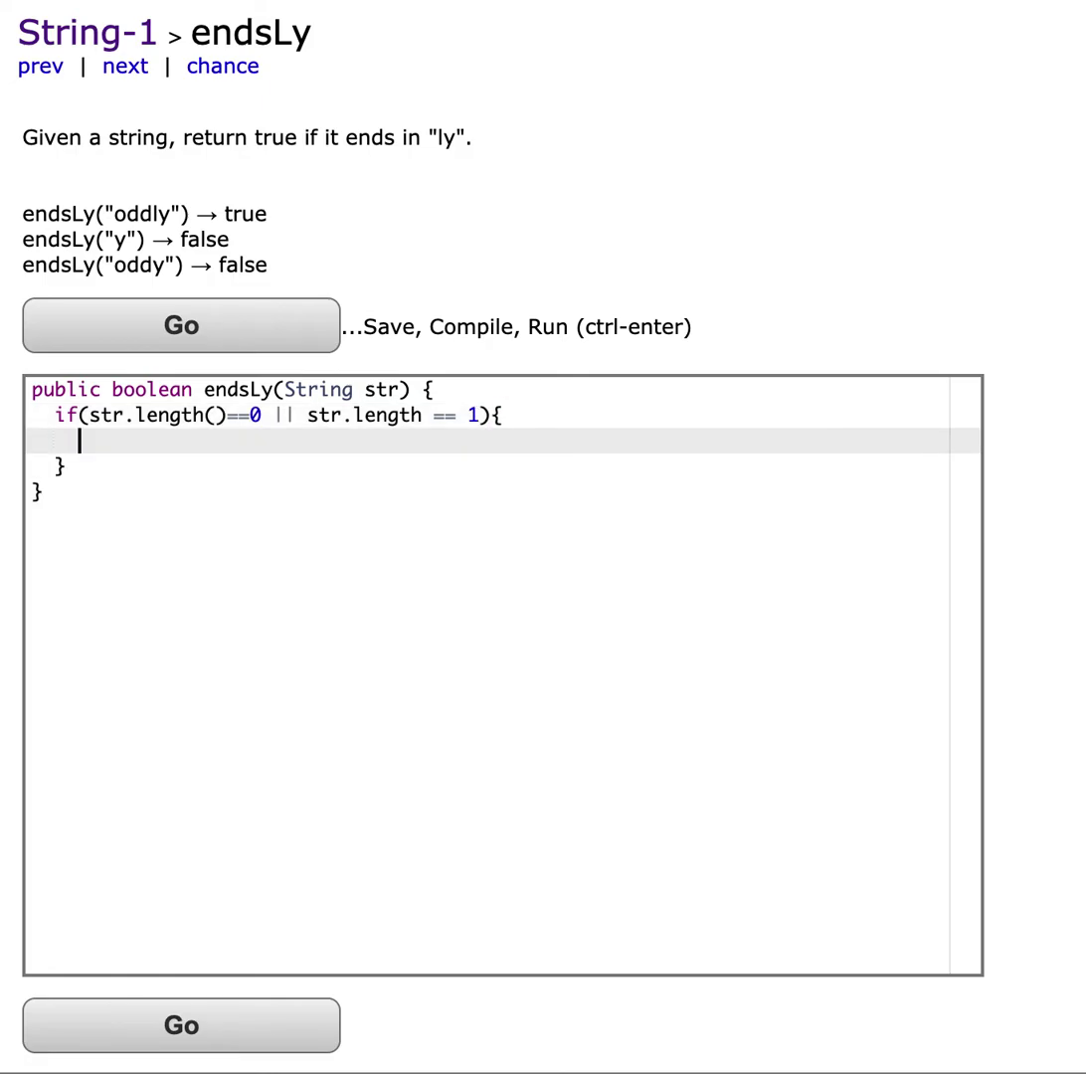
click(593, 424)
text(// s)
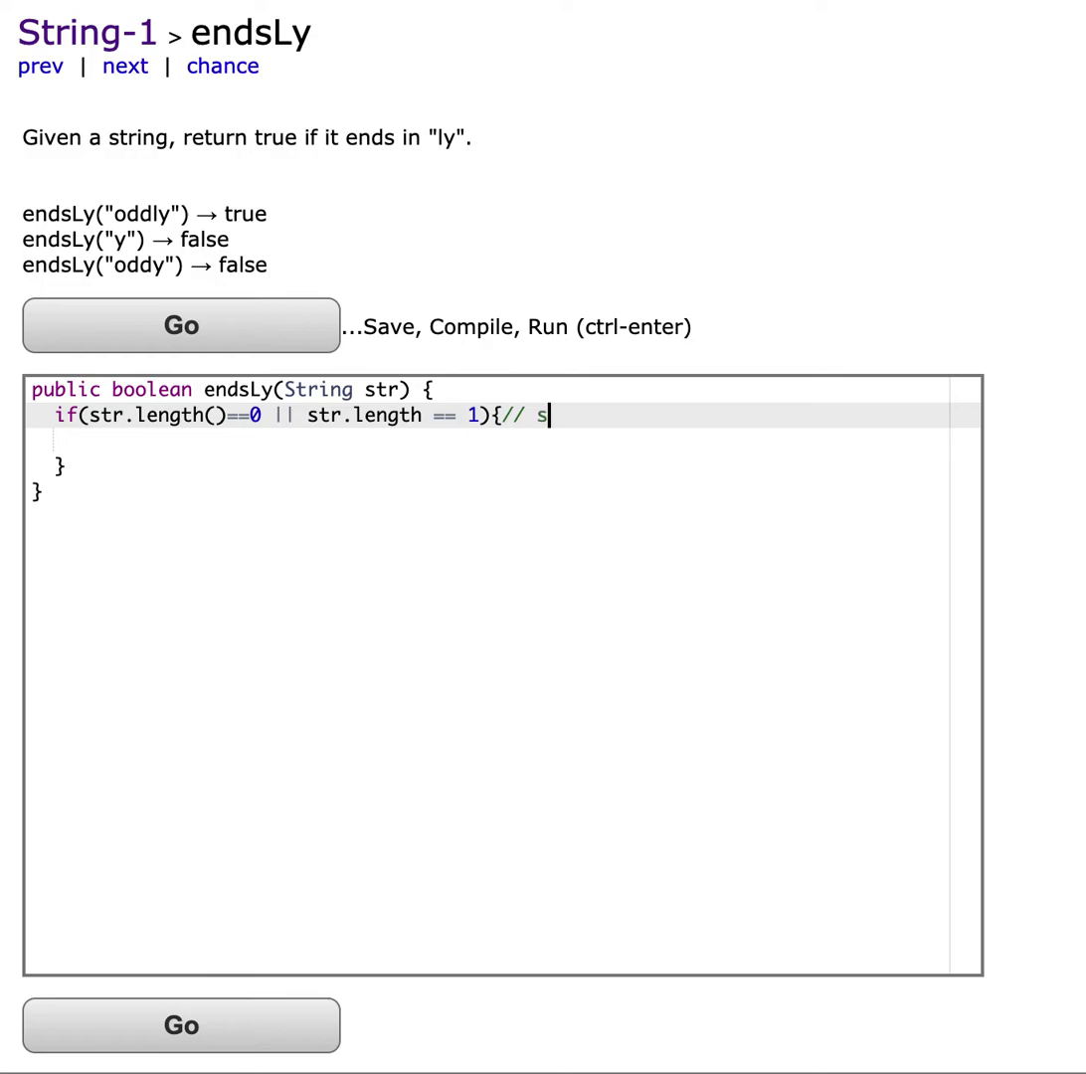
text(tr.elngt)
key(BackSpace)
key(BackSpace)
key(BackSpace)
text(length())
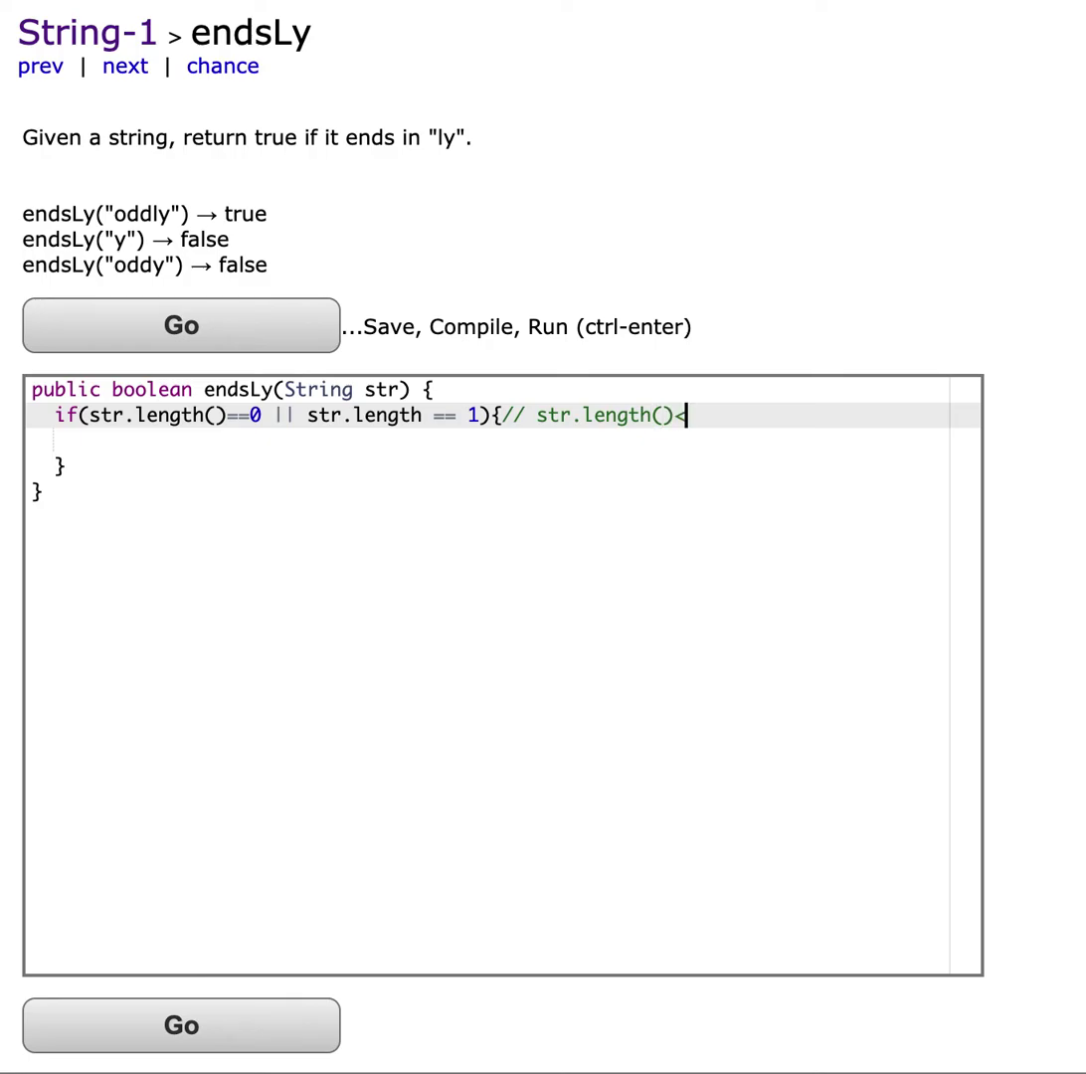
text(<2)
key(BackSpace)
key(BackSpace)
key(BackSpace)
key(BackSpace)
key(BackSpace)
key(BackSpace)
key(BackSpace)
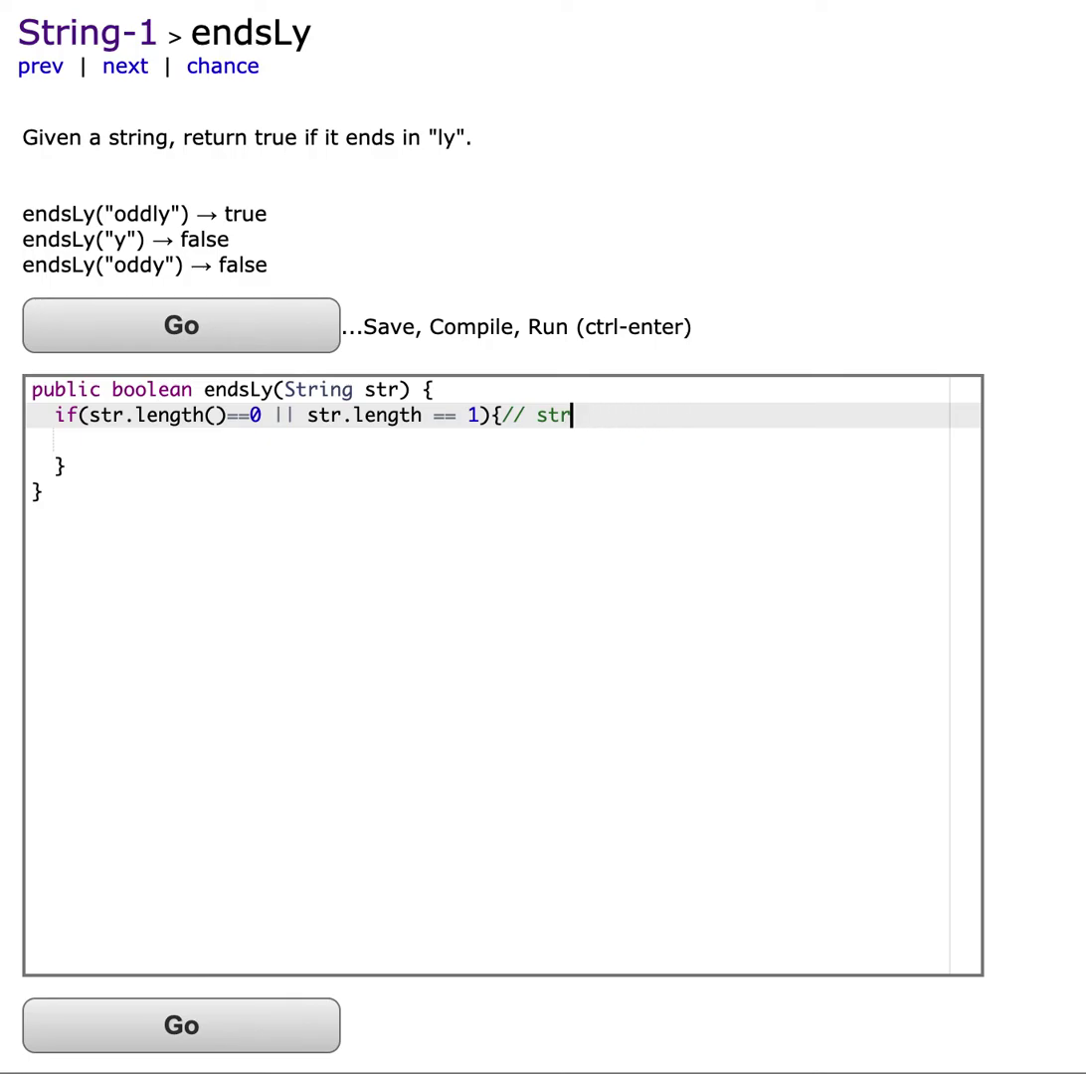
key(BackSpace)
key(BackSpace)
key(BackSpace)
key(BackSpace)
key(BackSpace)
Add parentheses to the second length call, return false in the block, and begin a second if.
click(424, 418)
text(())
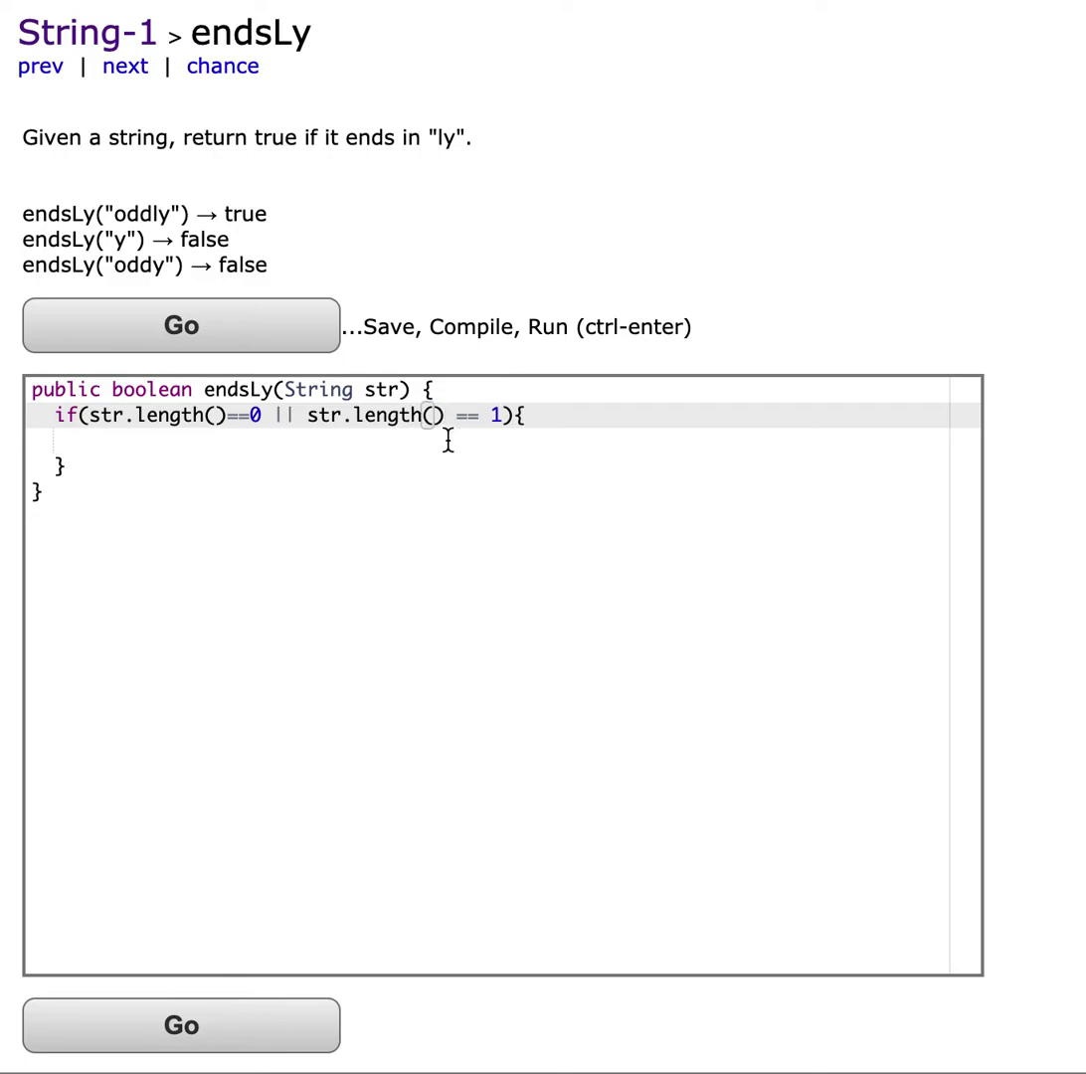
click(448, 442)
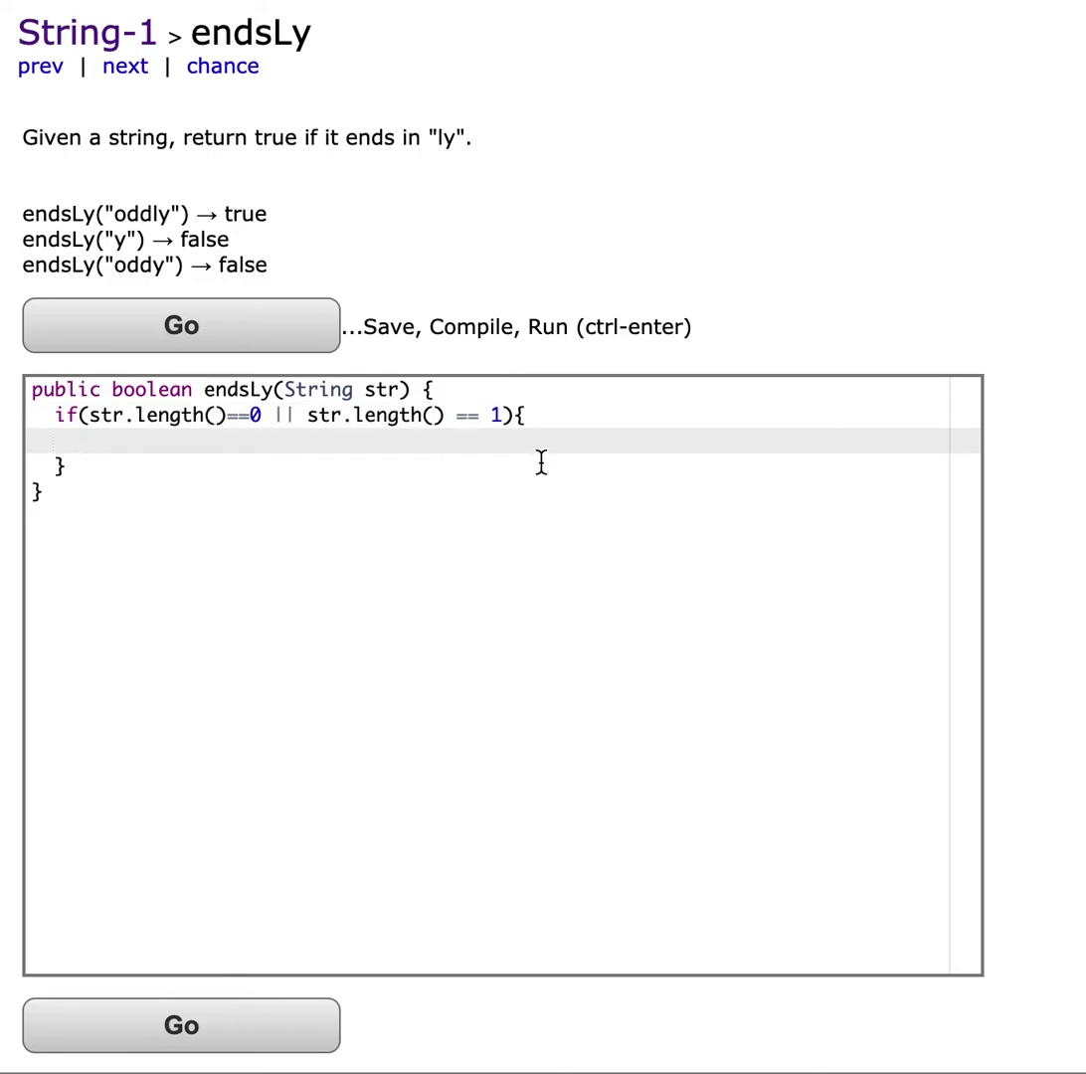
text(retrun fal)
text(se;)
key(Down)
key(Return)
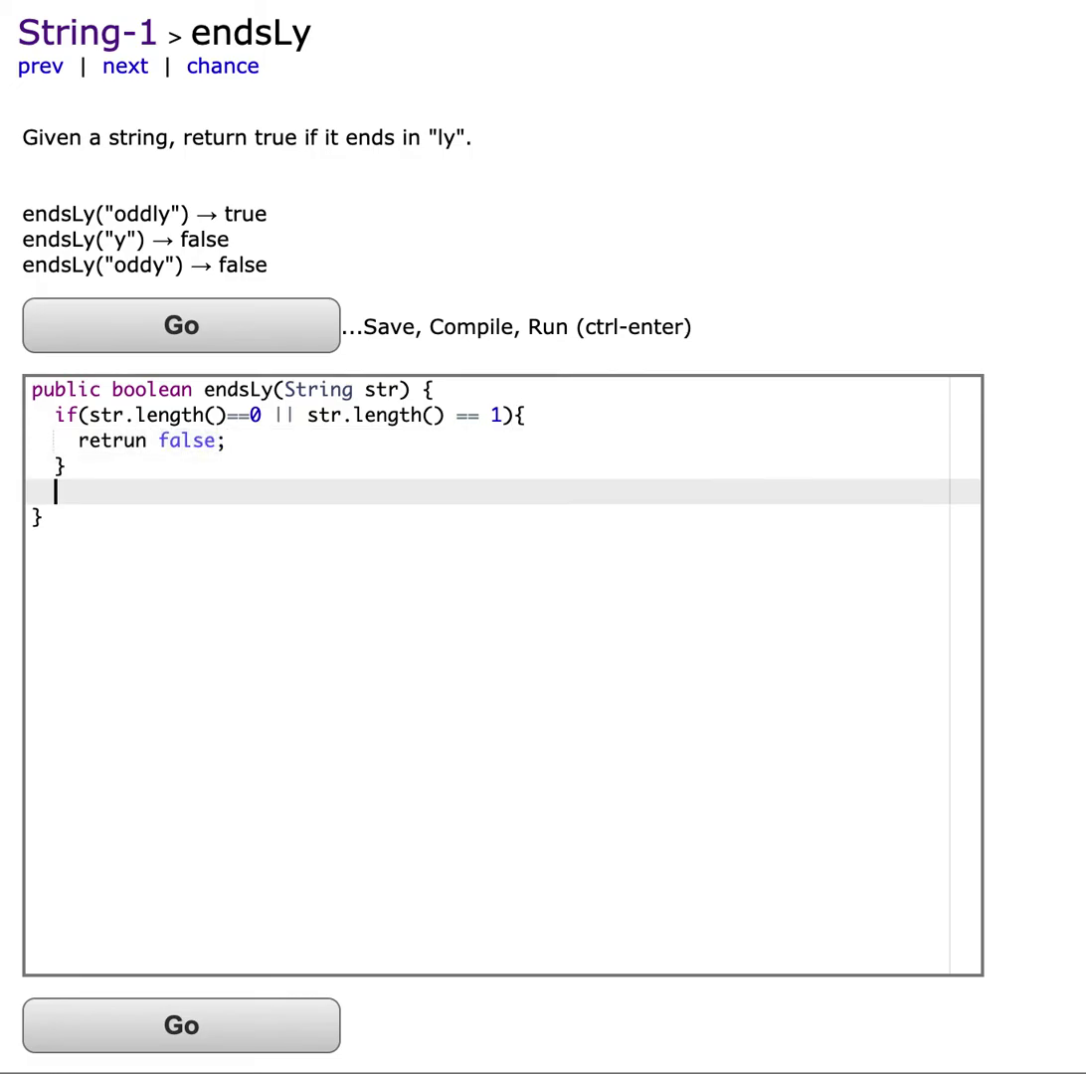
key(Return)
text(if())
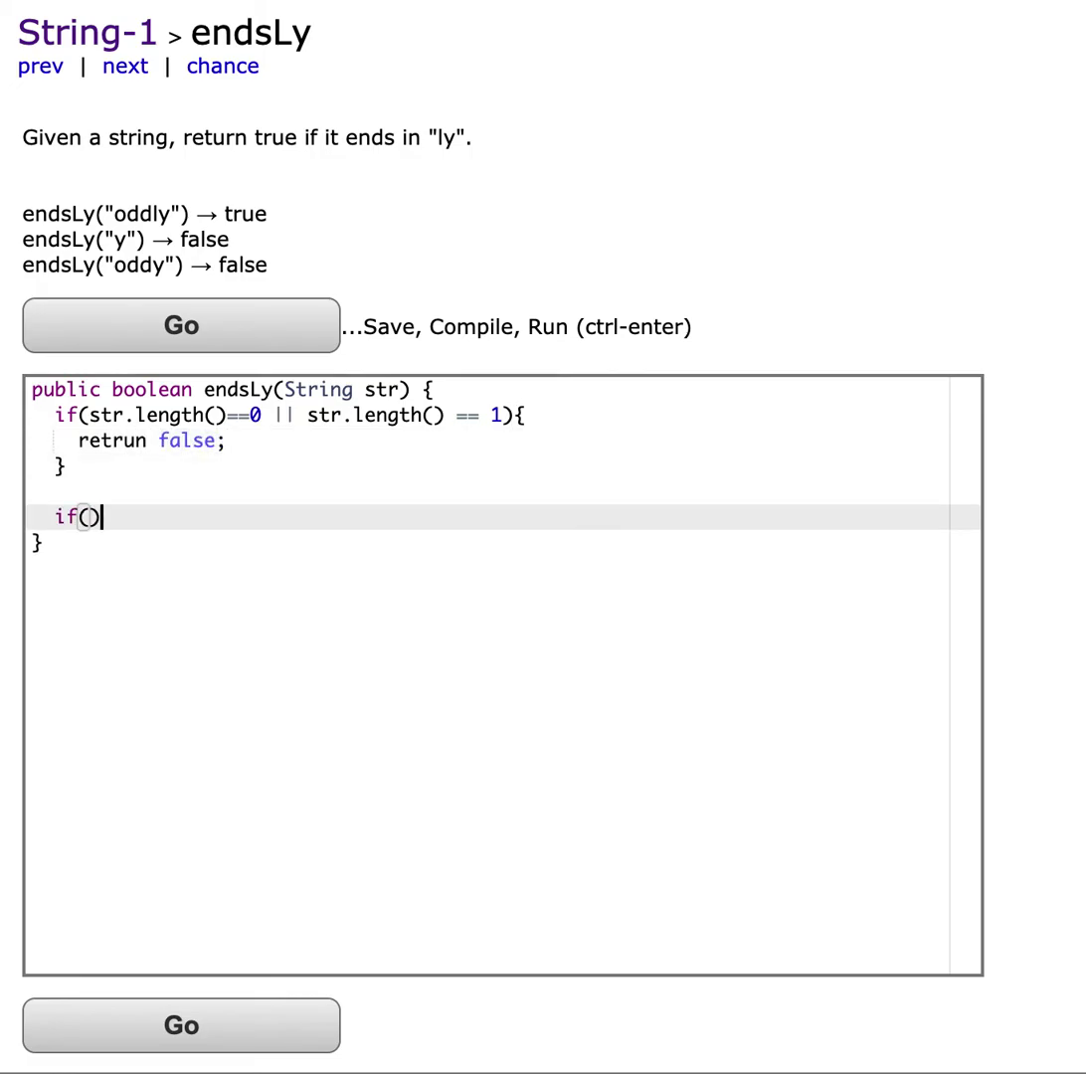
Fill the second if with str.substring(str.length()).
key(Left)
text(str.substrin)
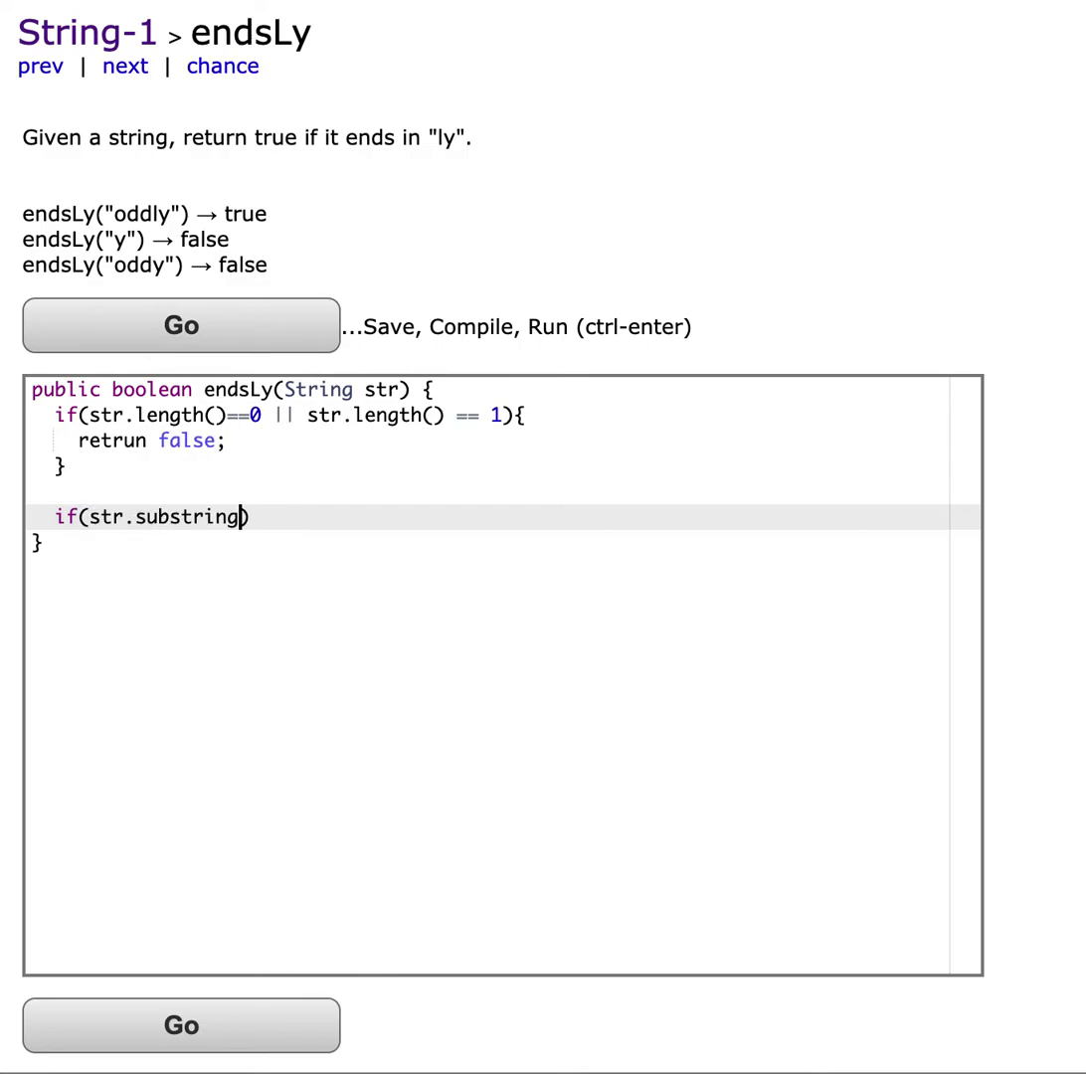
text(g())
text(str.leng)
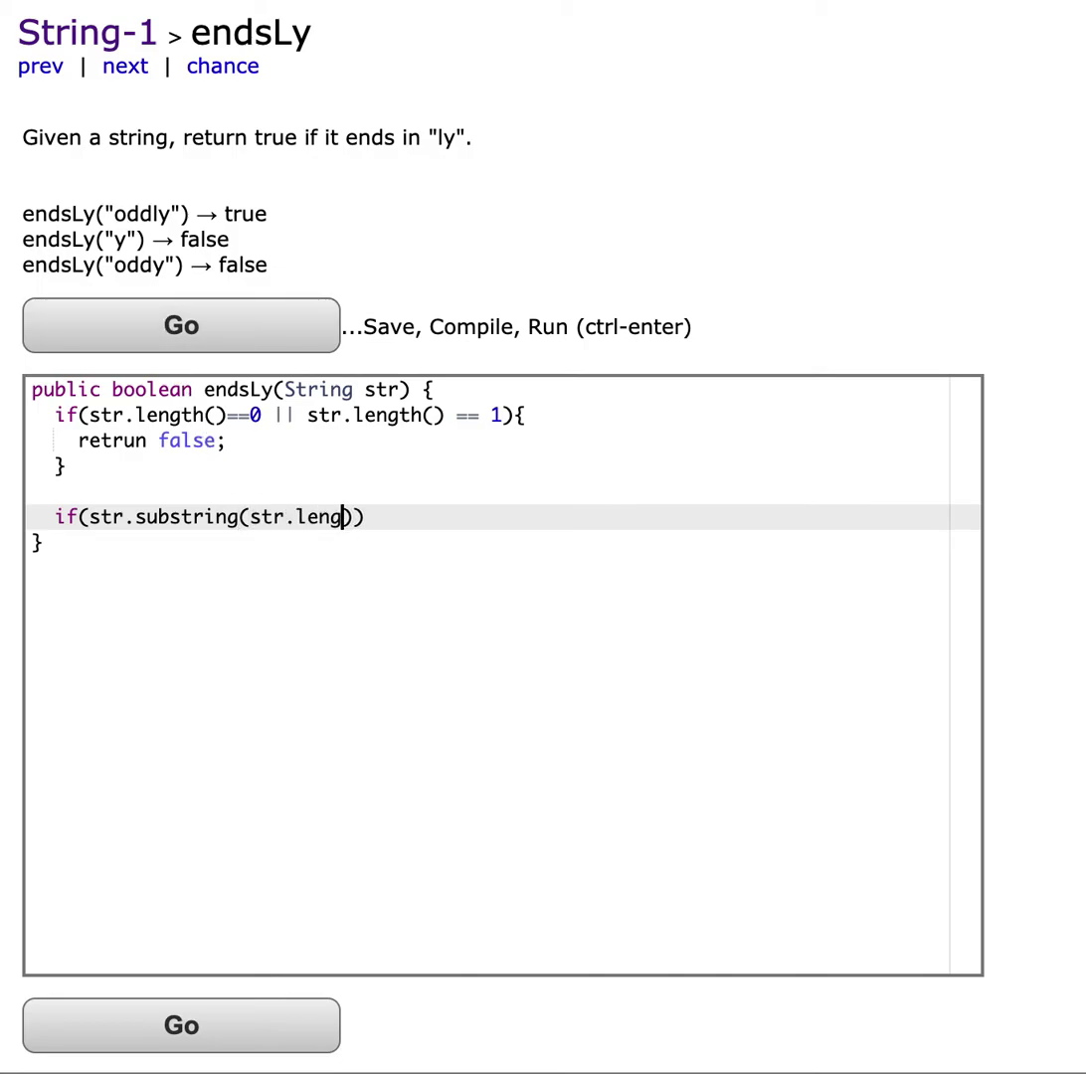
text(th())
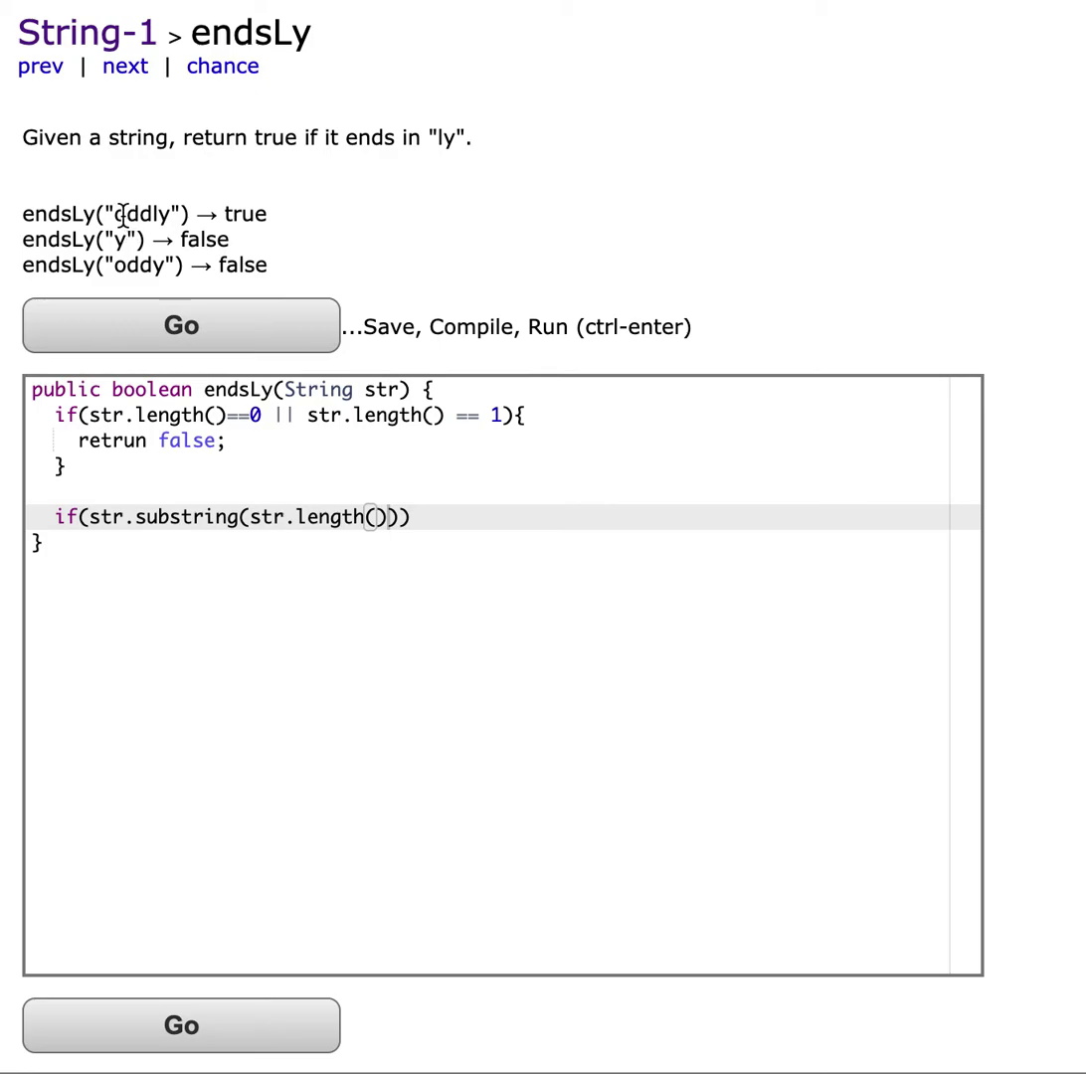
drag(109, 214, 154, 213)
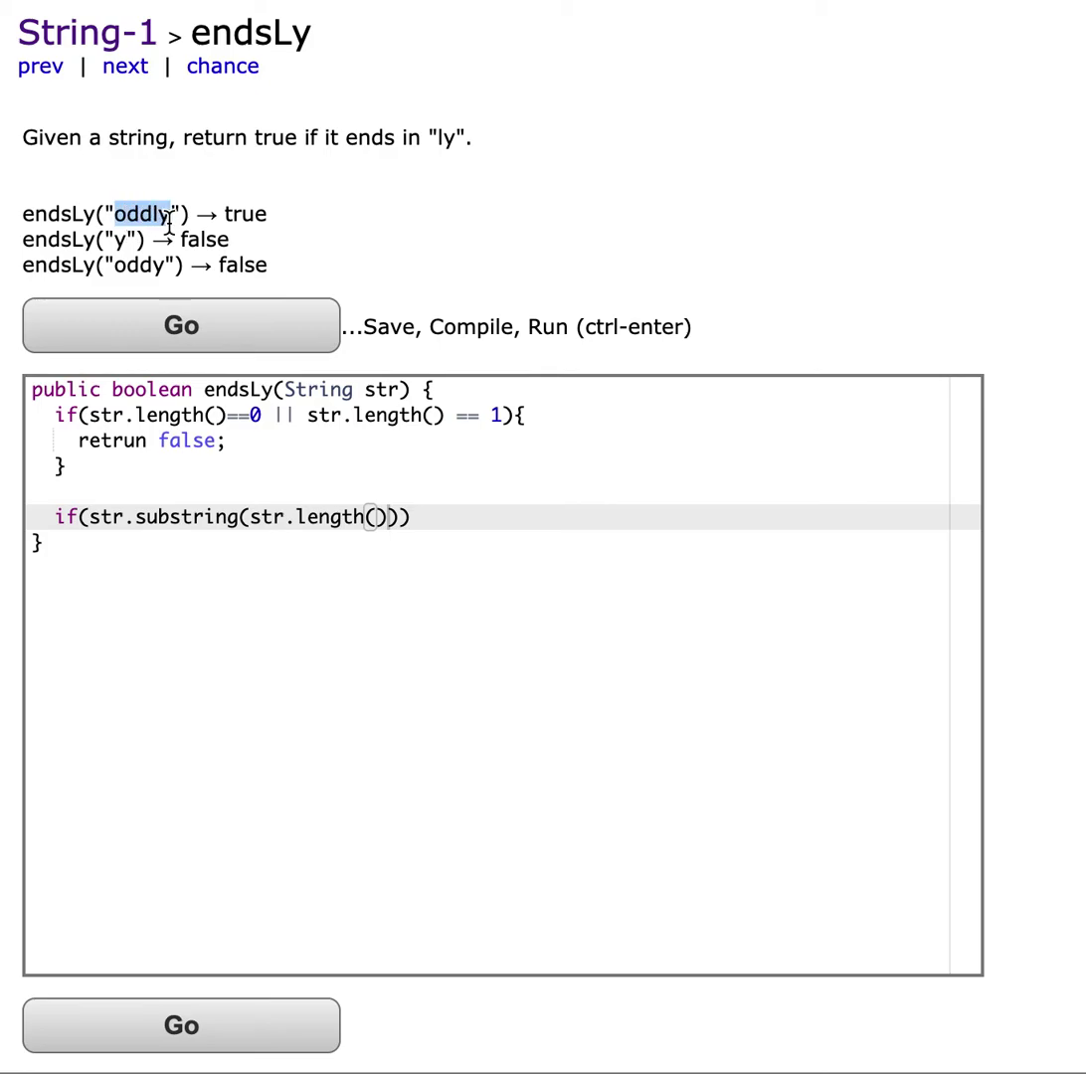
click(156, 212)
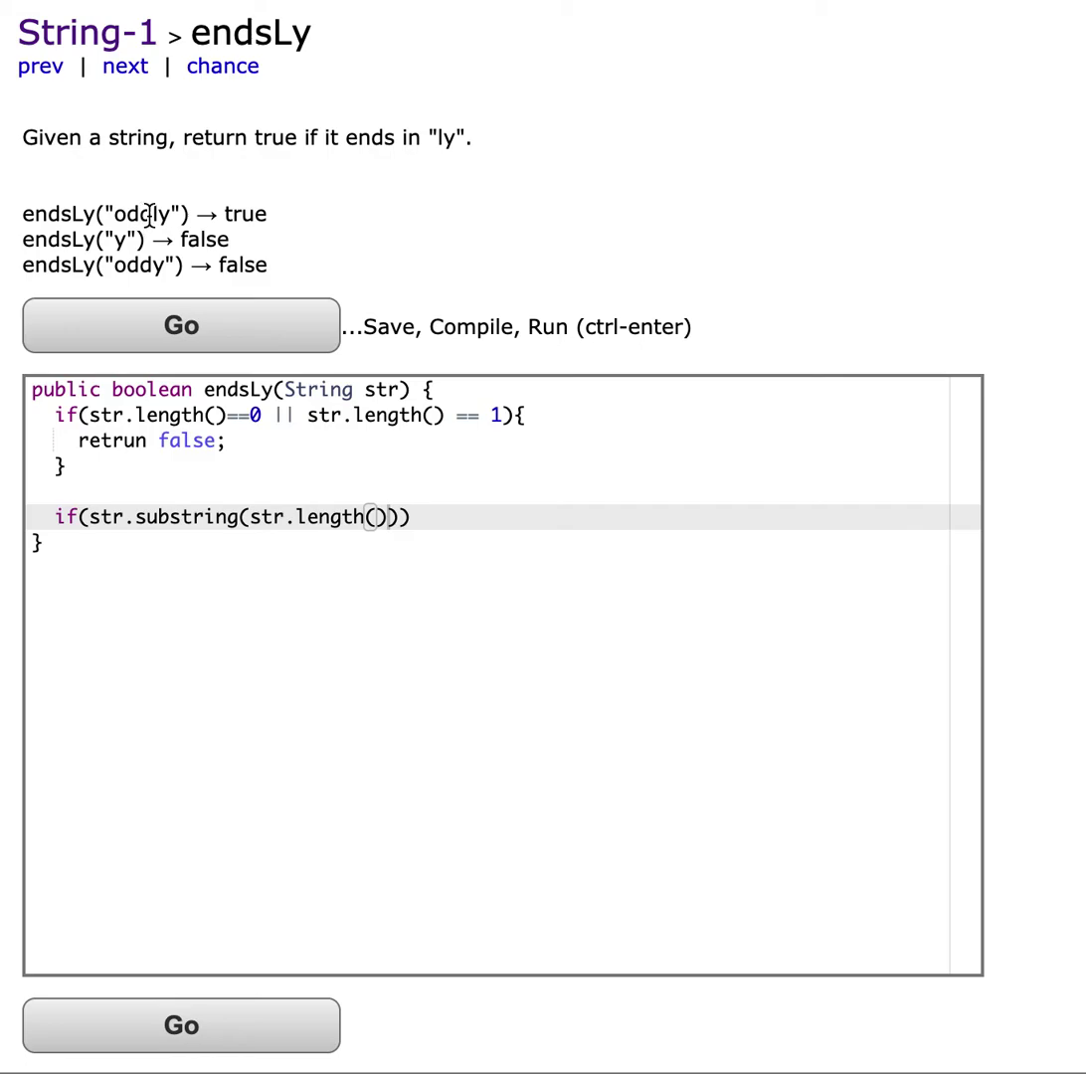
double_click(156, 213)
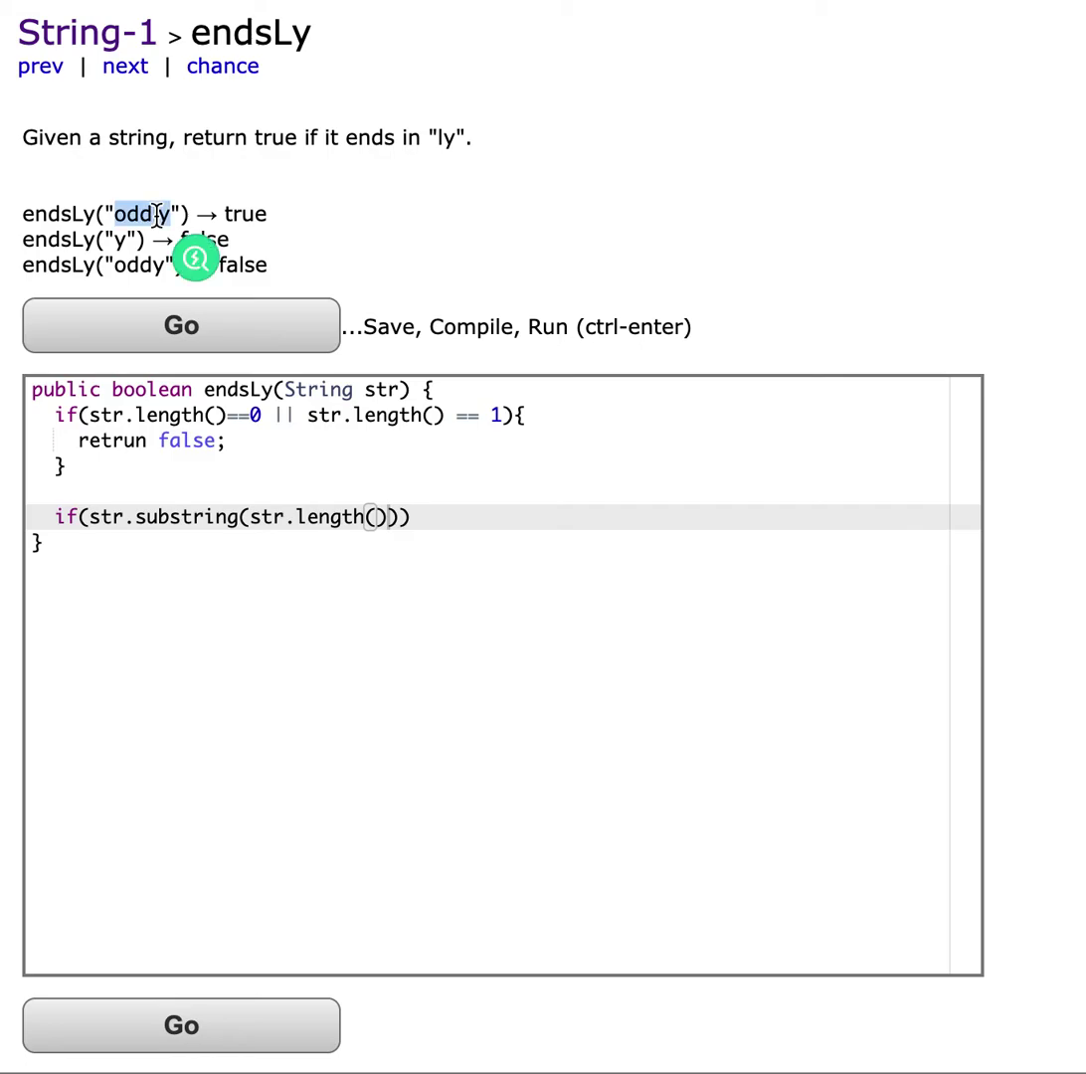
click(156, 214)
drag(151, 214, 167, 213)
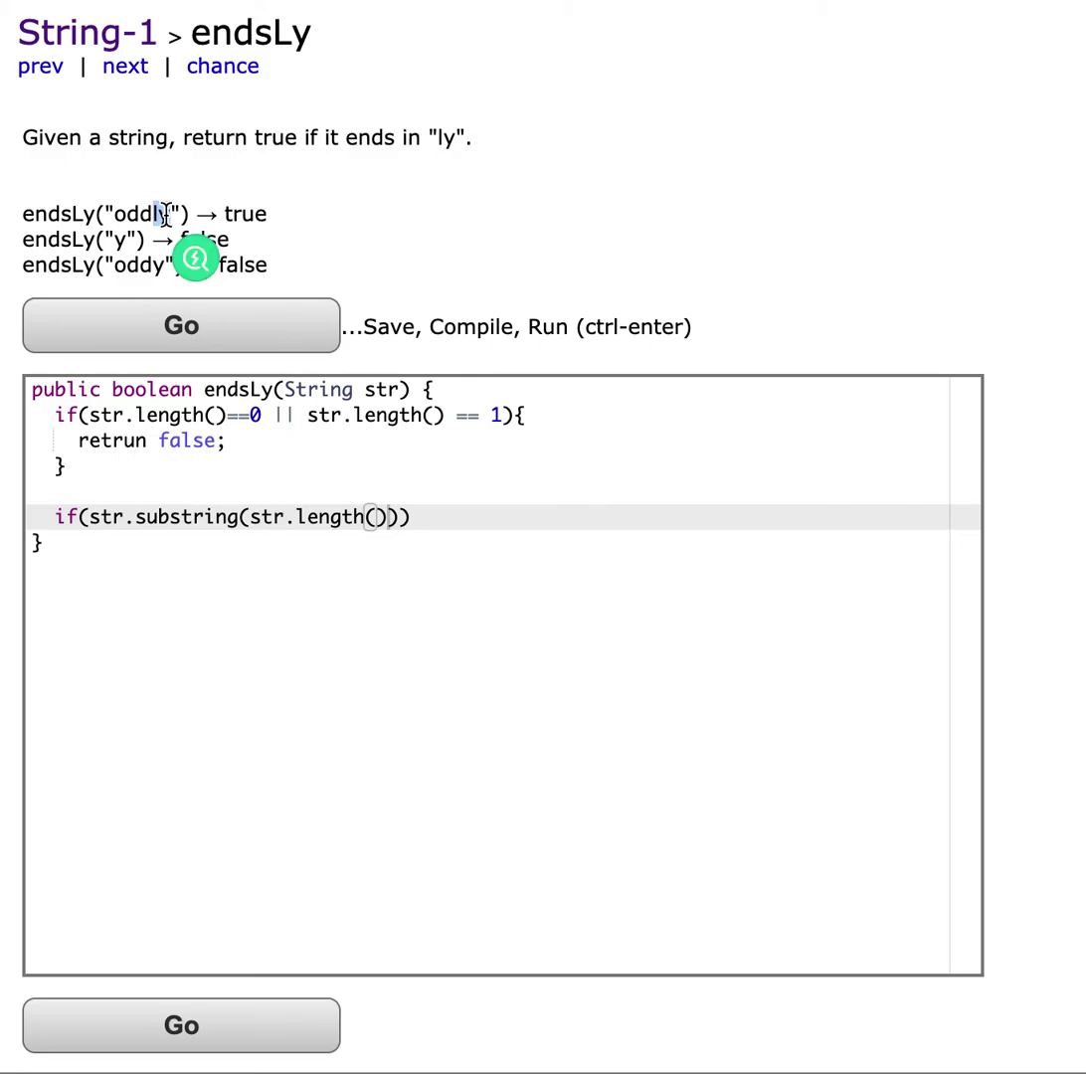
click(386, 517)
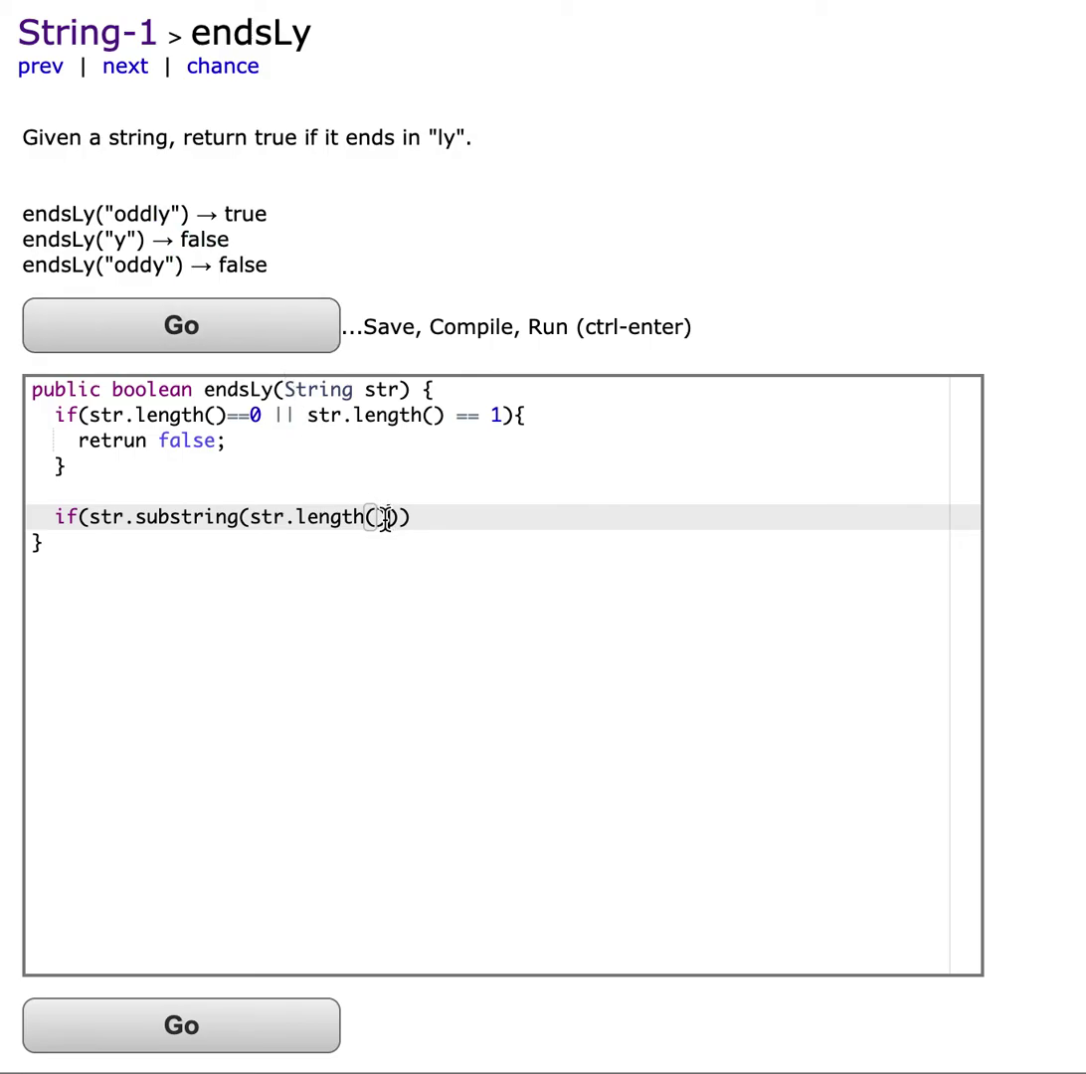
text(-2)
Use length()-2 in the substring, append .equals("ly") and open its brace block.
key(Right)
key(Right)
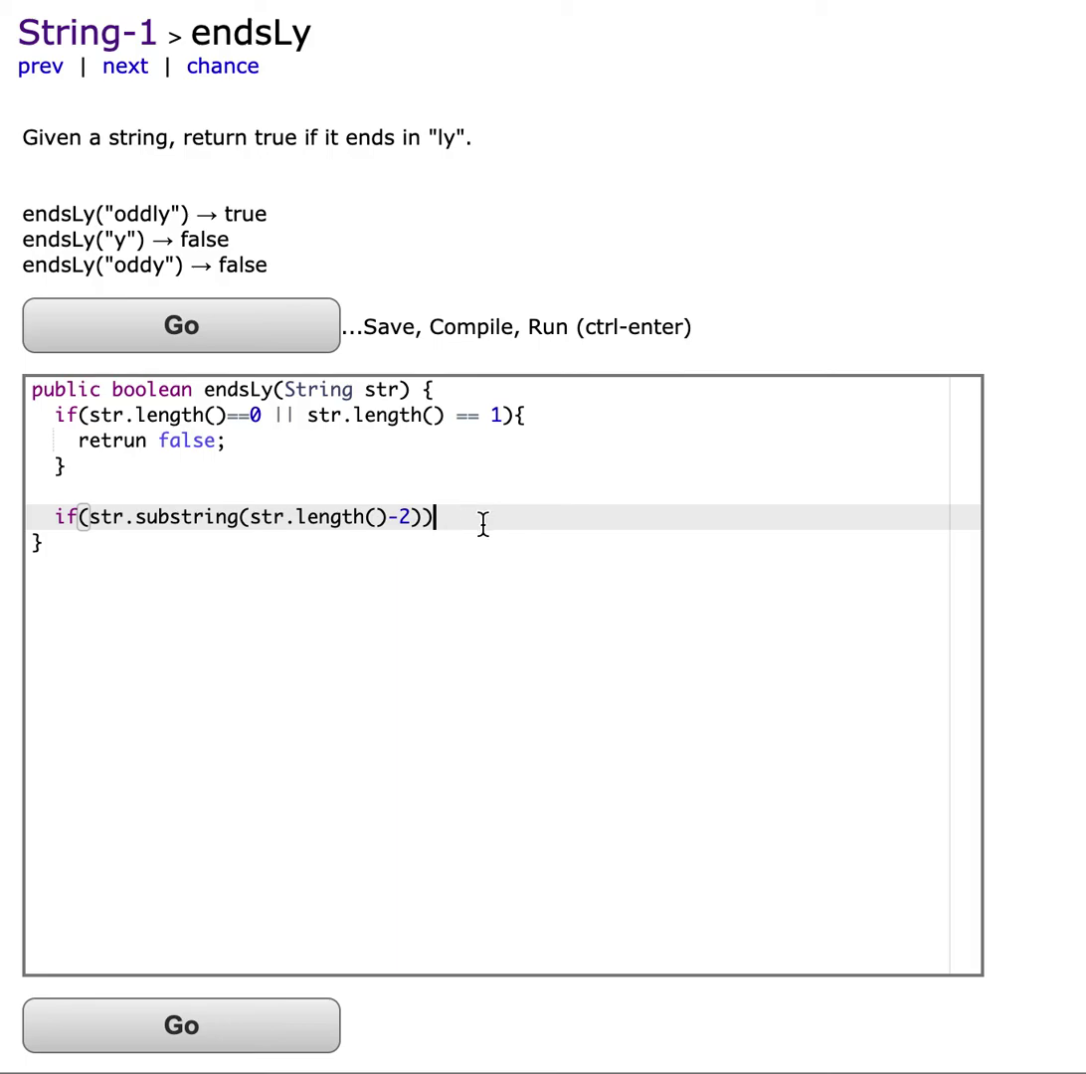
text({)
key(Return)
text(r)
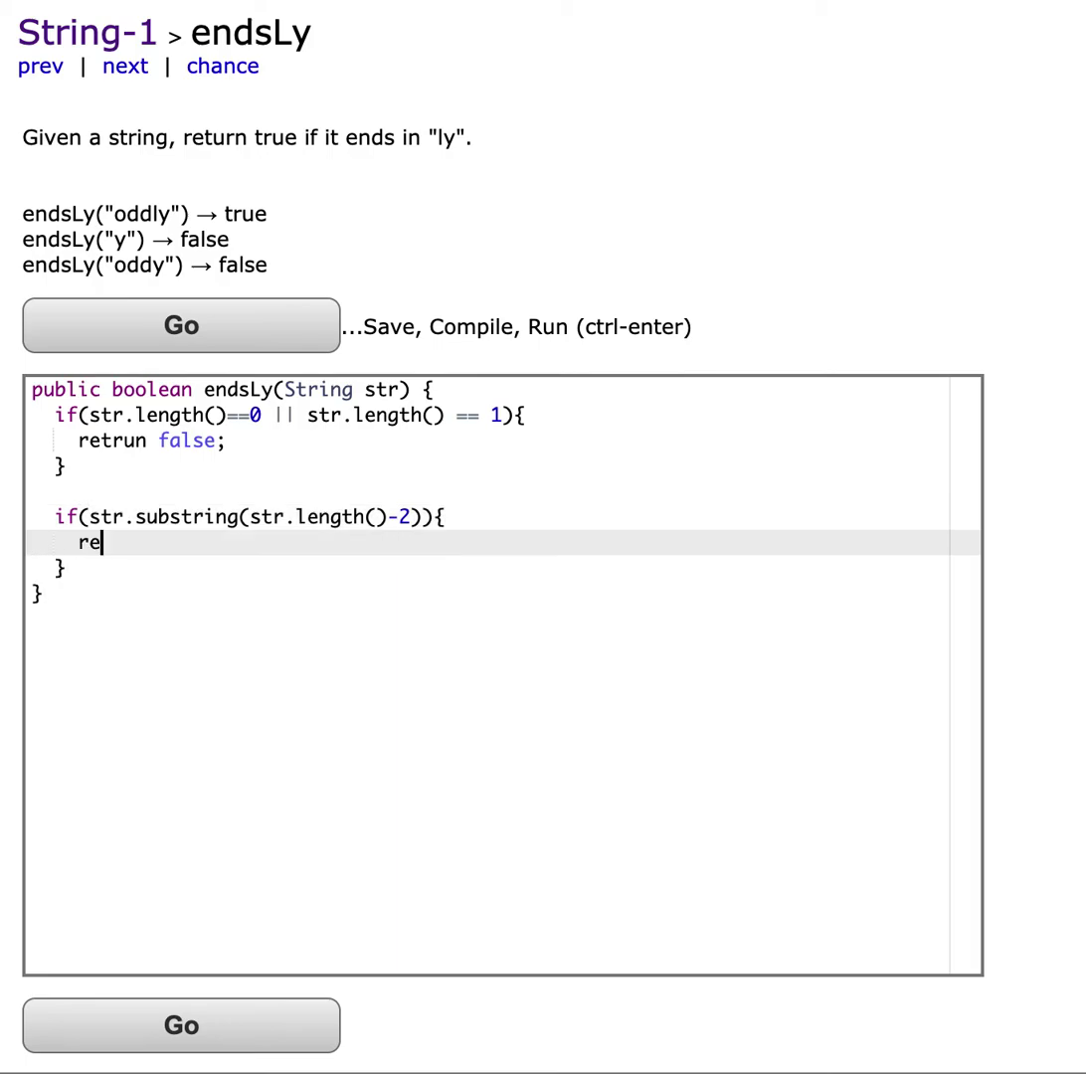
key(BackSpace)
click(424, 519)
text(.equals)
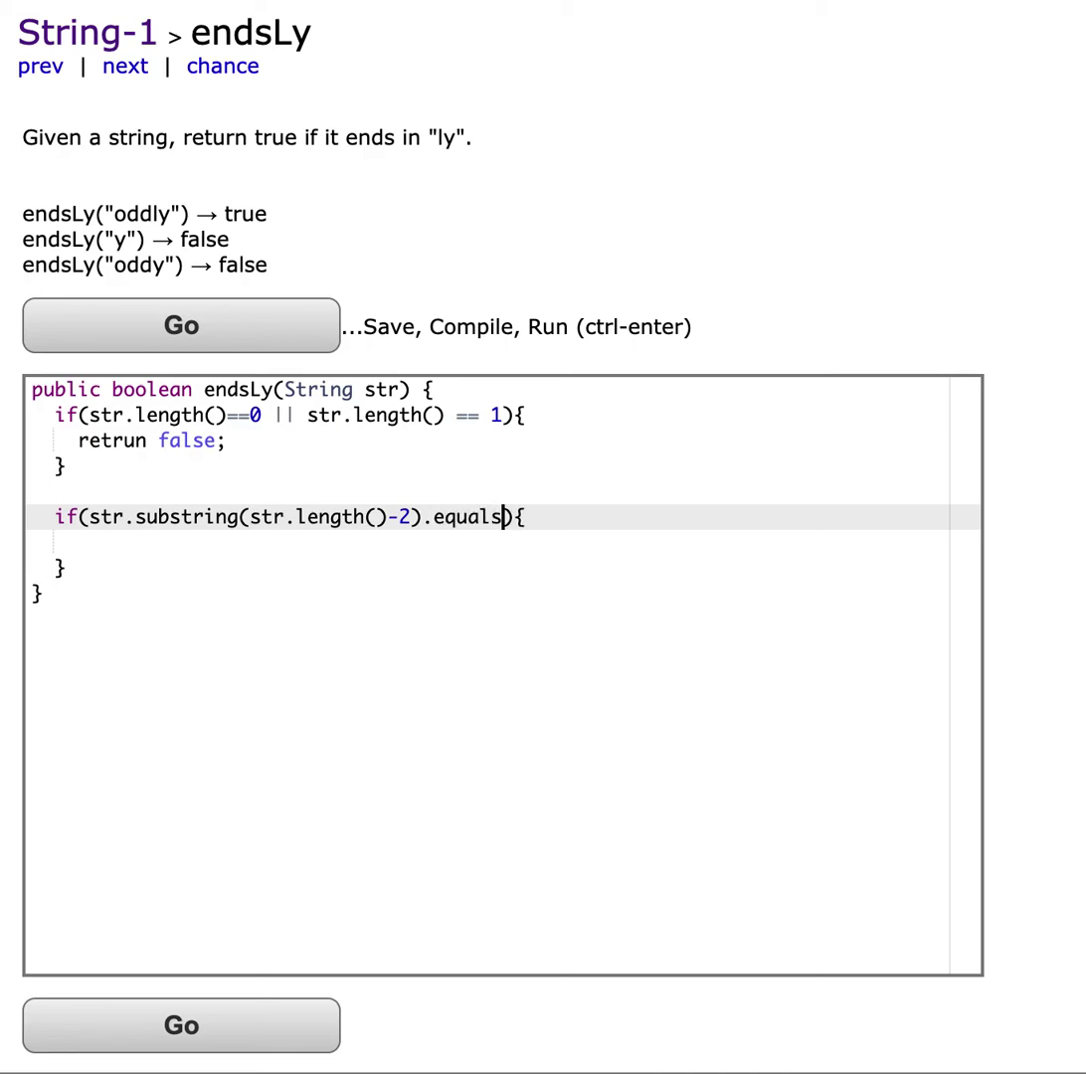
text(("")
text(ly)
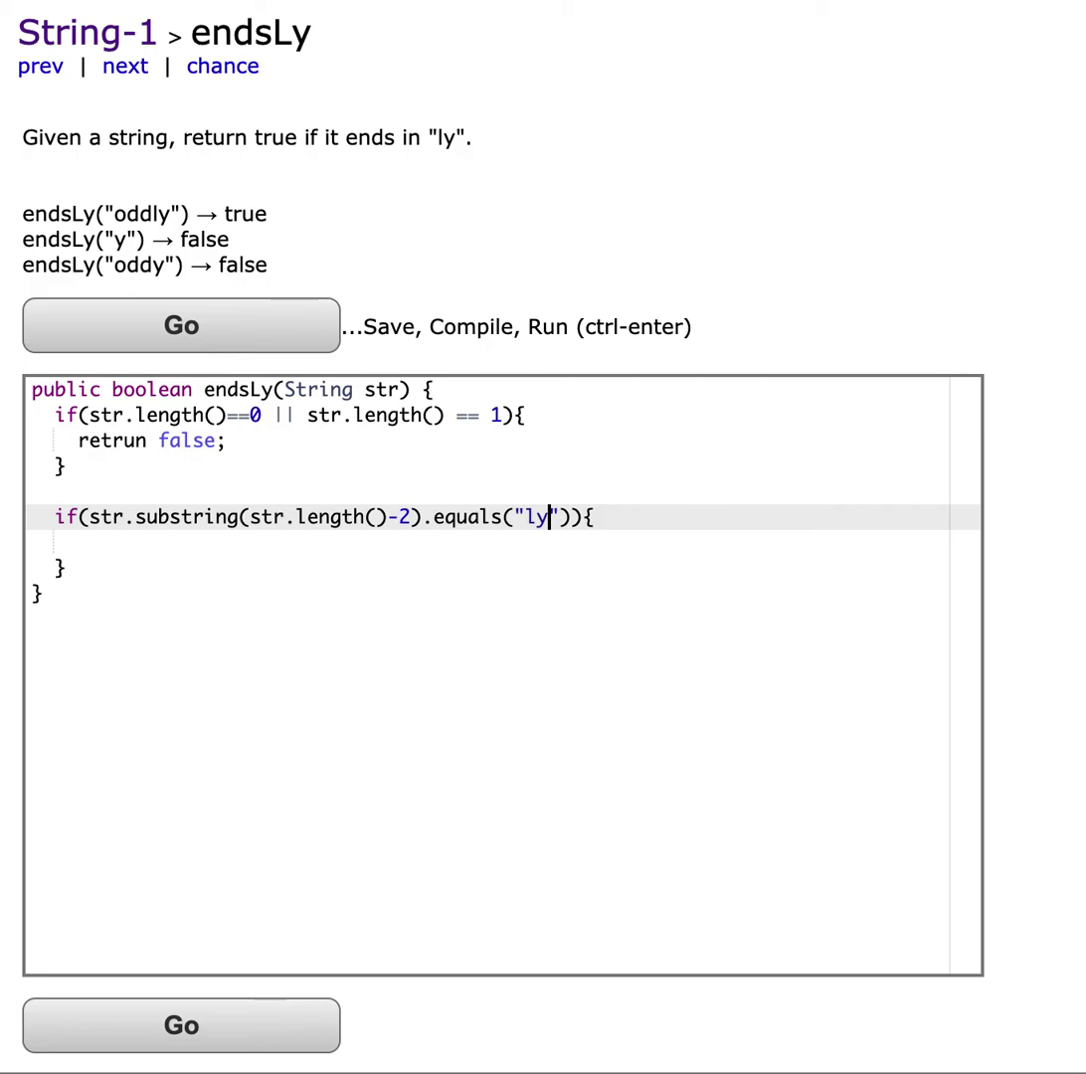
Return true inside the ly check and return false after the block.
click(390, 542)
text(return )
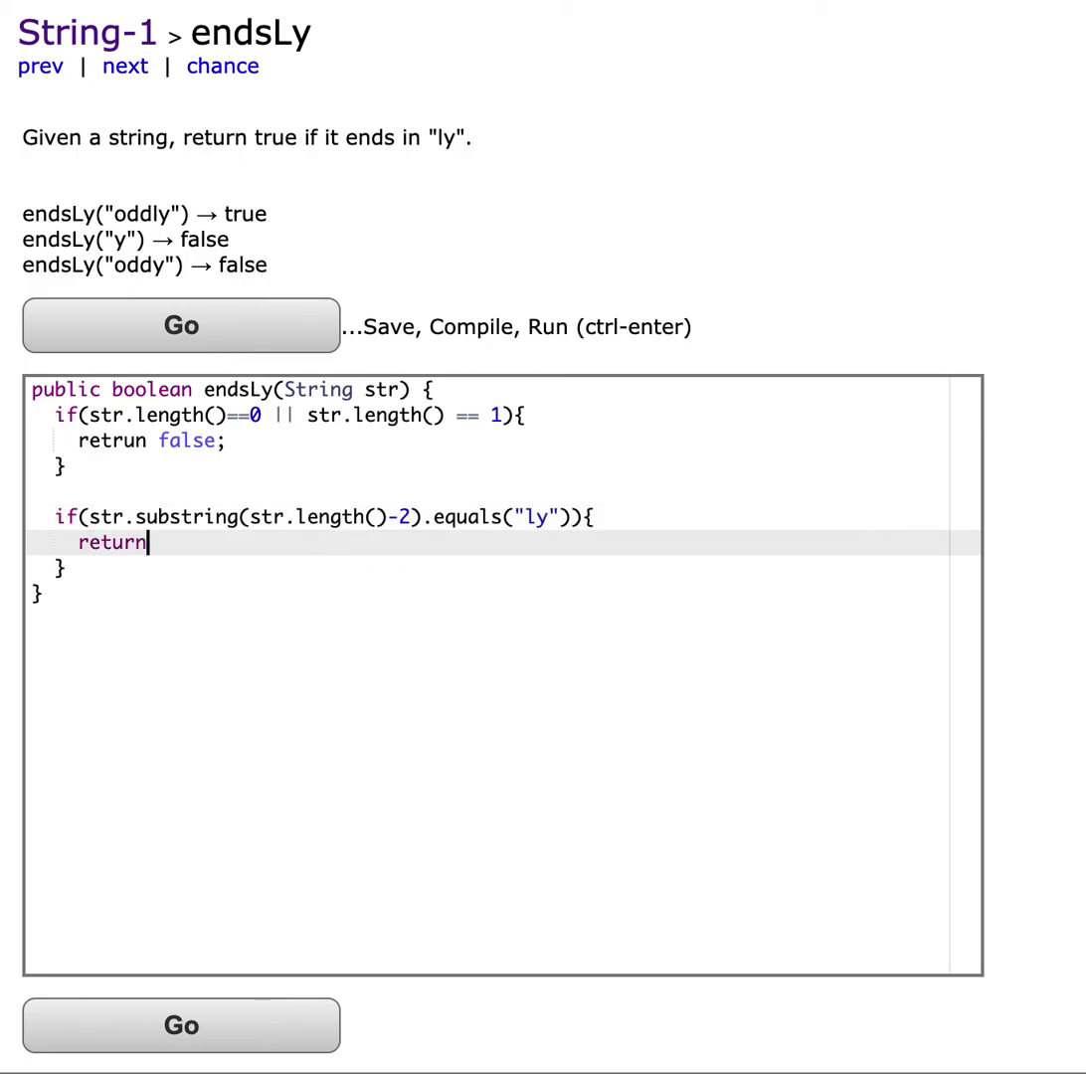
text(true;)
click(80, 567)
key(Return)
text(return)
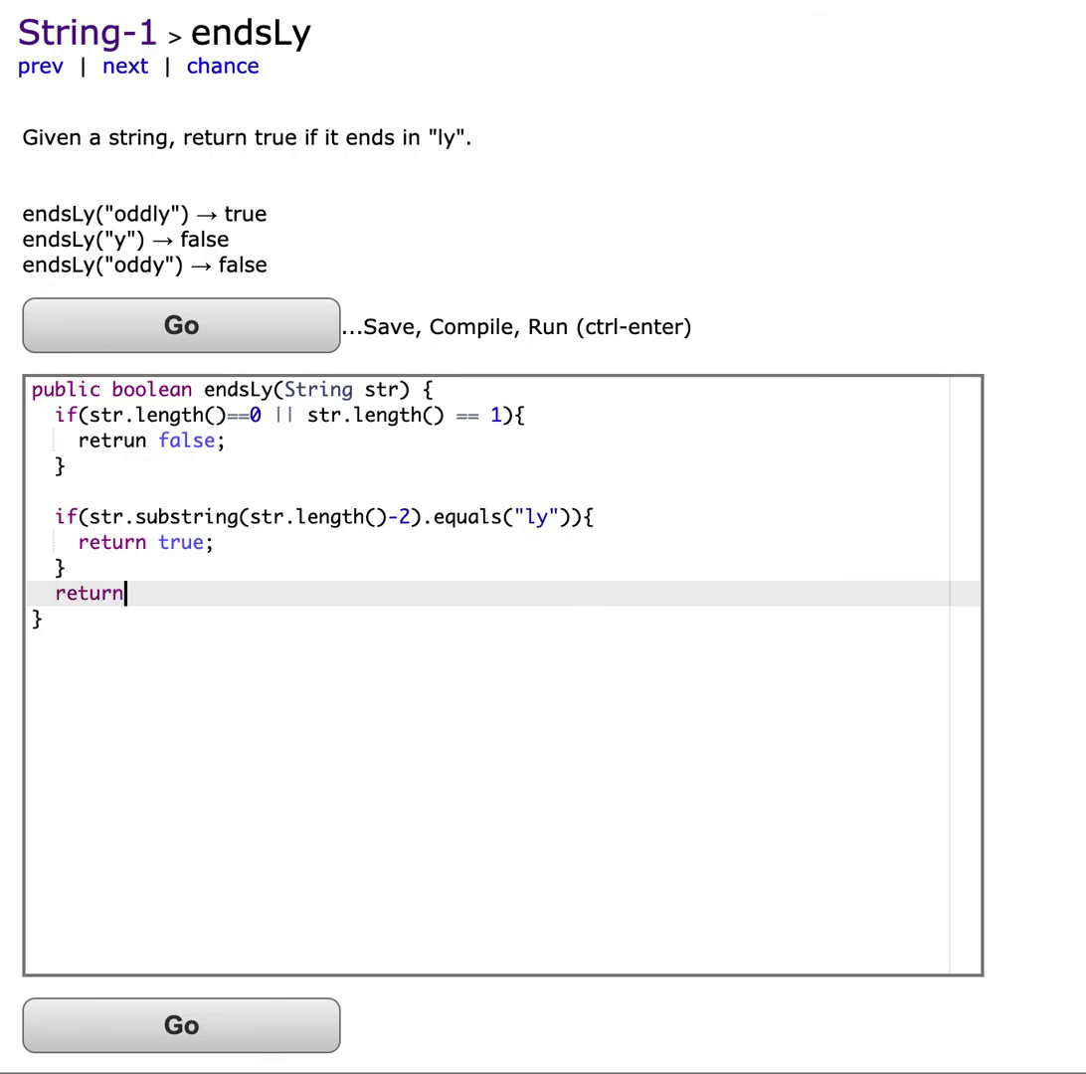
text( false;)
Run with Go, correct retrun to return after the compile error, and run again.
click(181, 325)
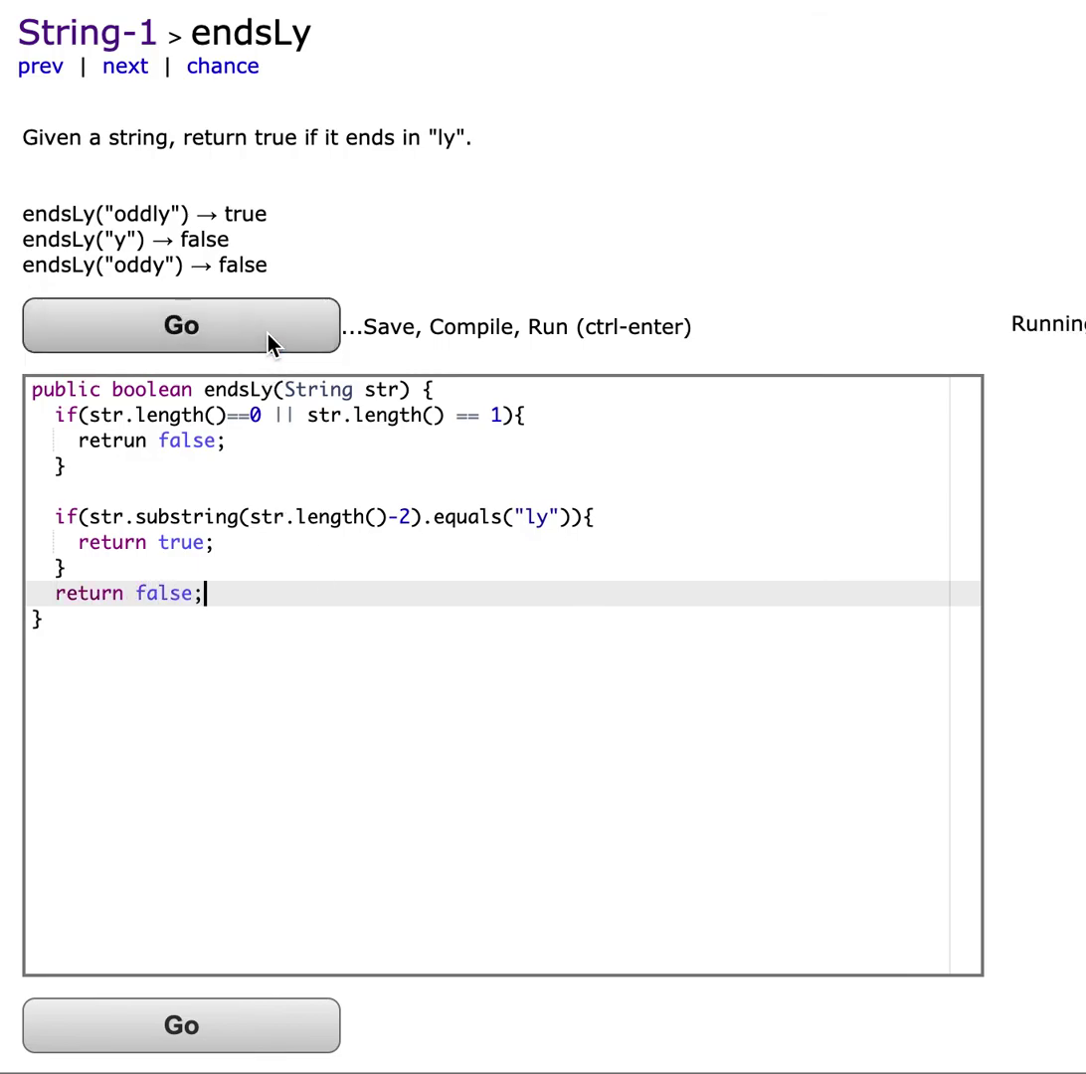
click(226, 440)
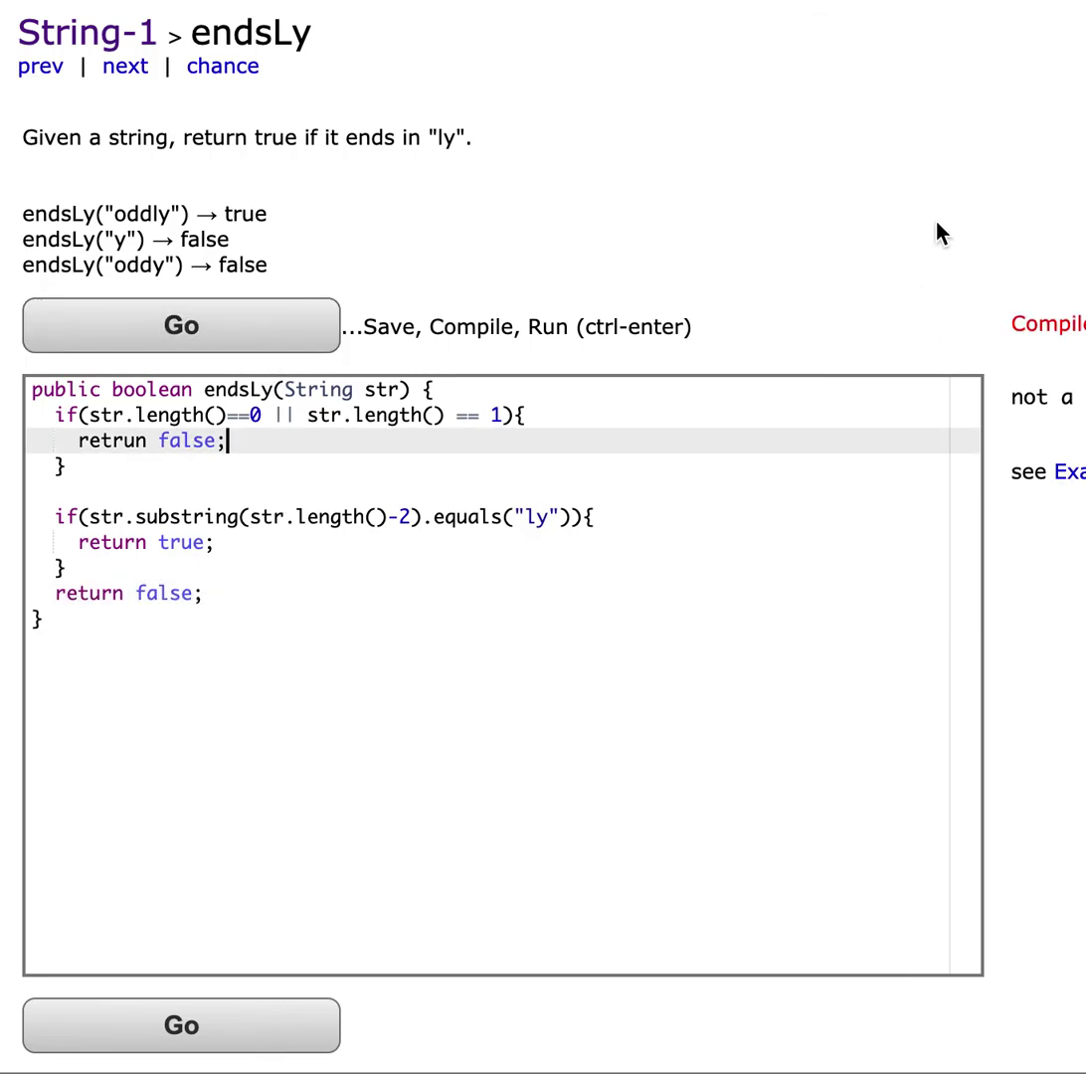
click(133, 440)
key(BackSpace)
key(BackSpace)
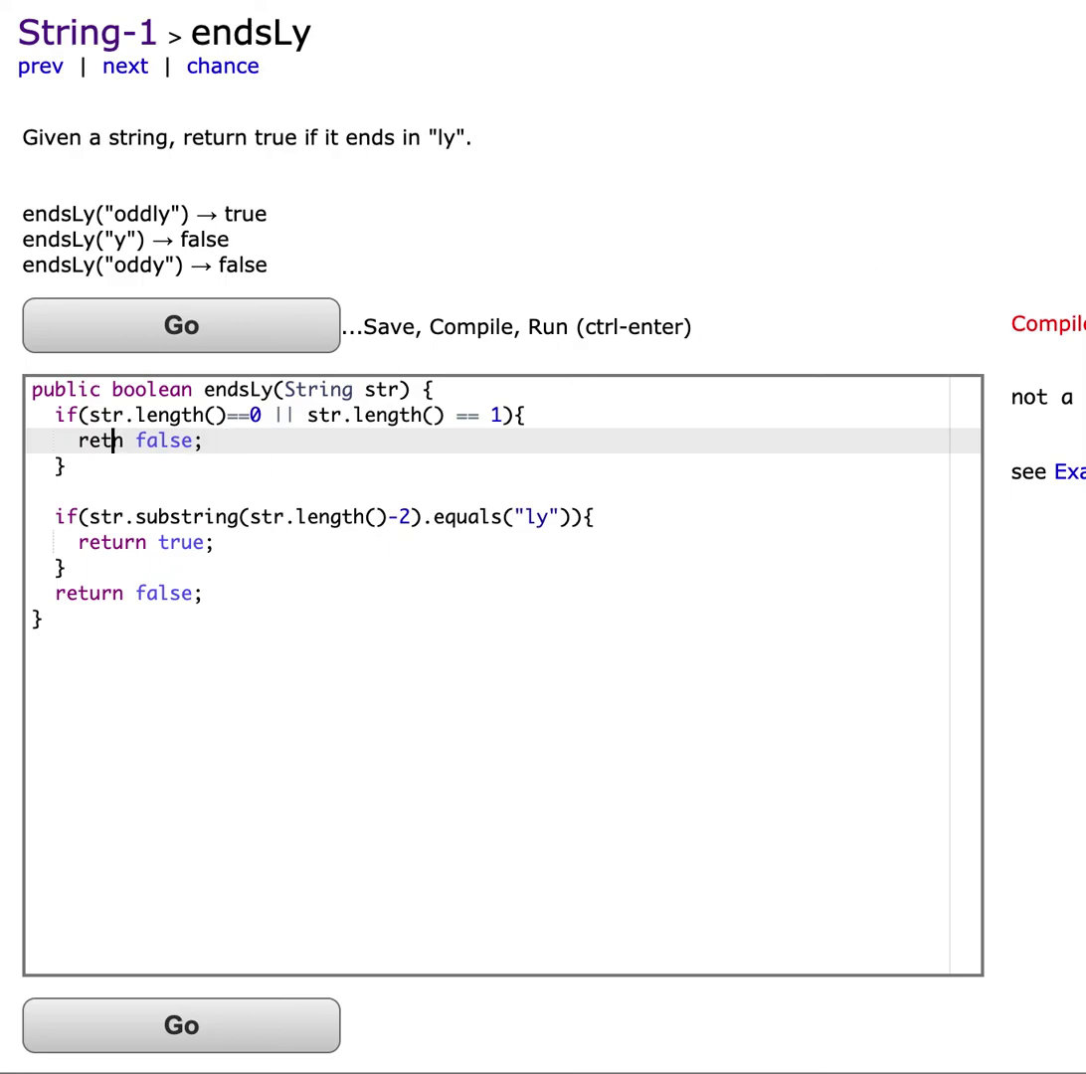
text(urn)
click(181, 326)
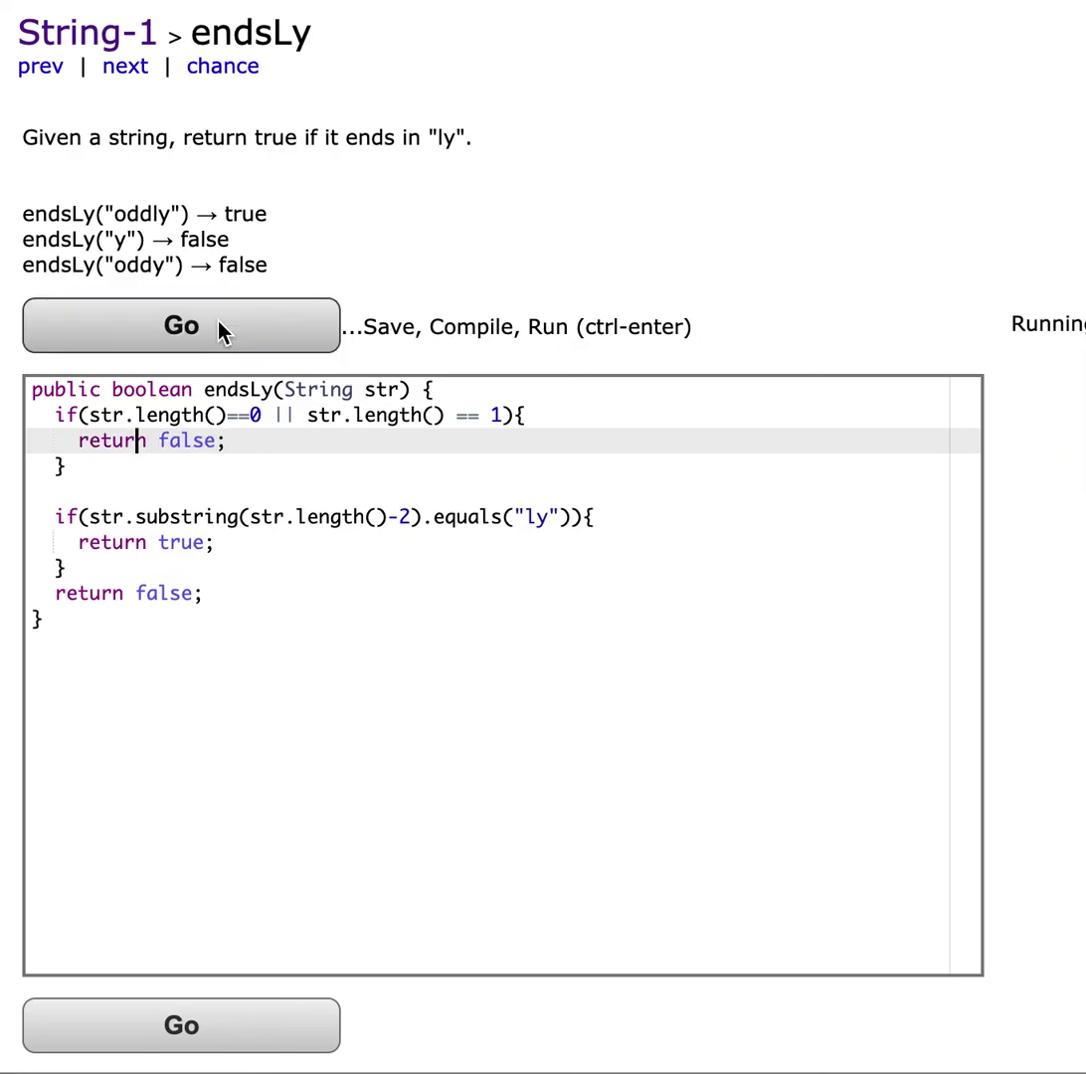